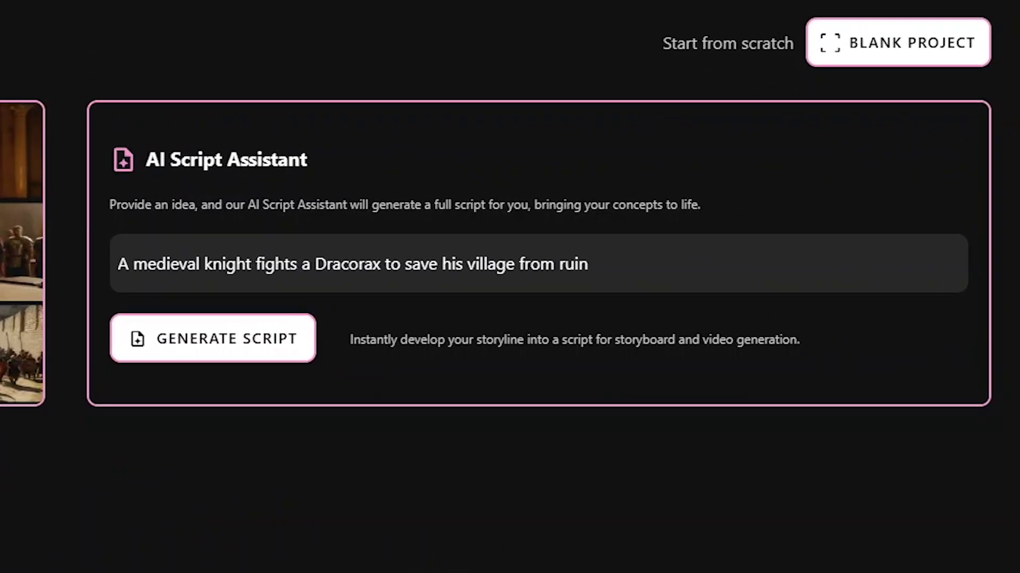
- Replace the knight idea with an old elevator carrying a couple into their past, and generate the script
left_click(624, 267)
left_click_drag(624, 267, 111, 286)
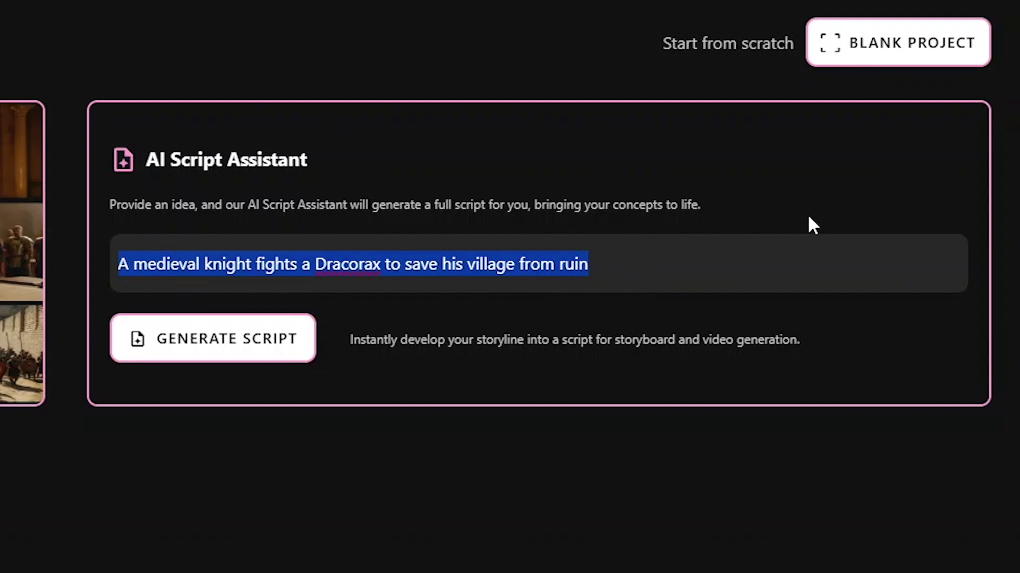
type("A")
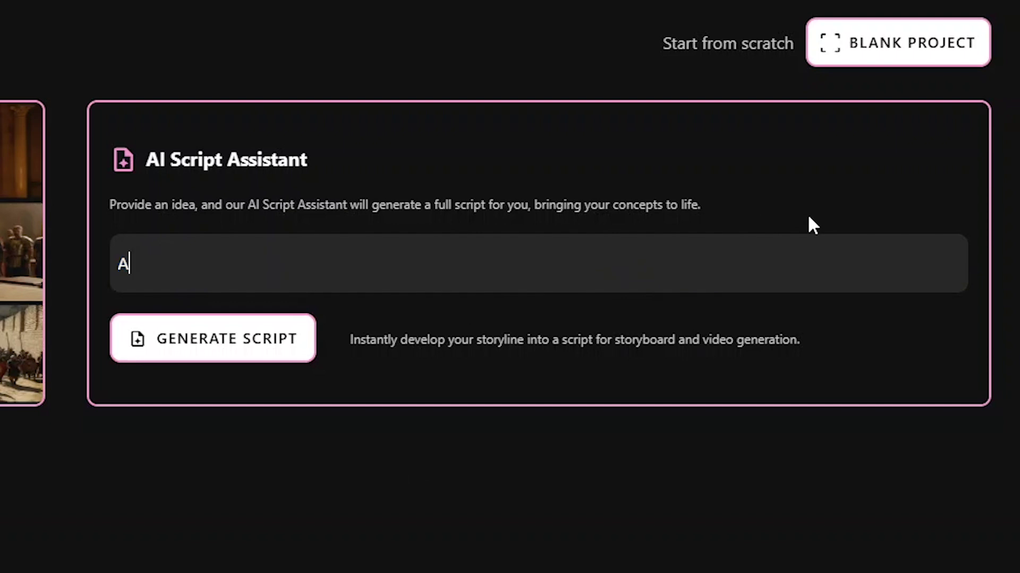
type("n old elevator star")
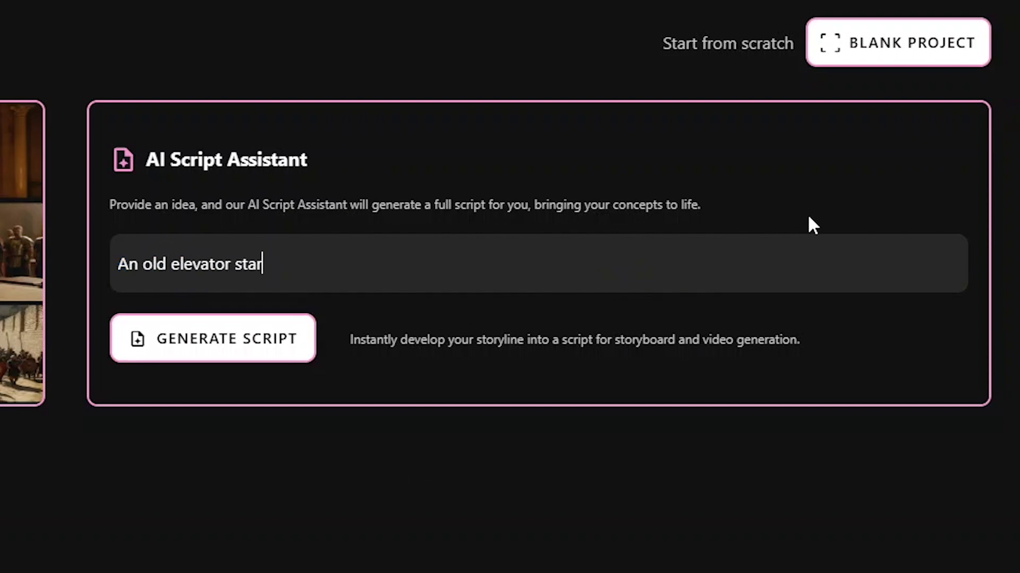
type("ts taking its passengers to moments from the")
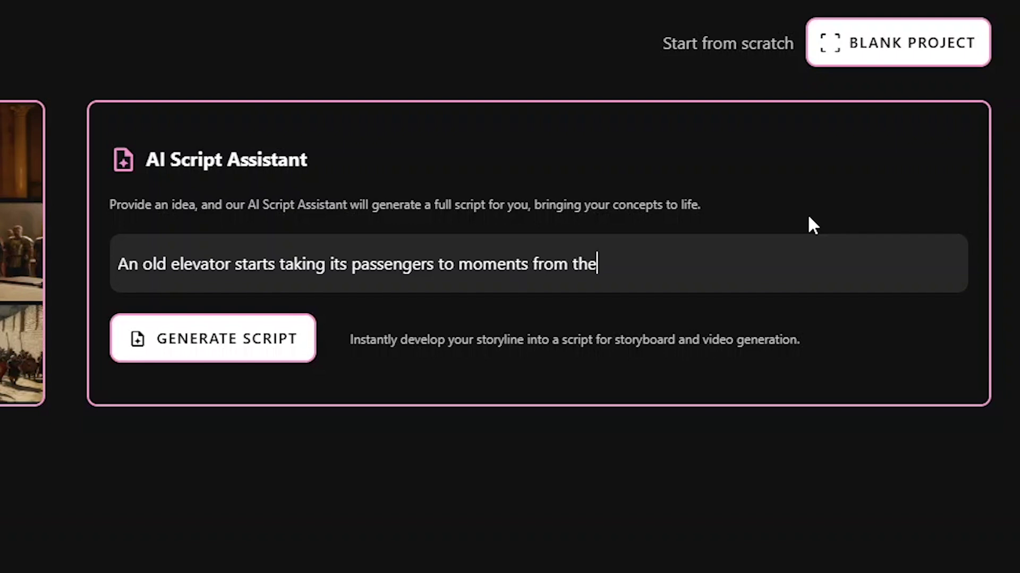
type("ir past instead of different floors")
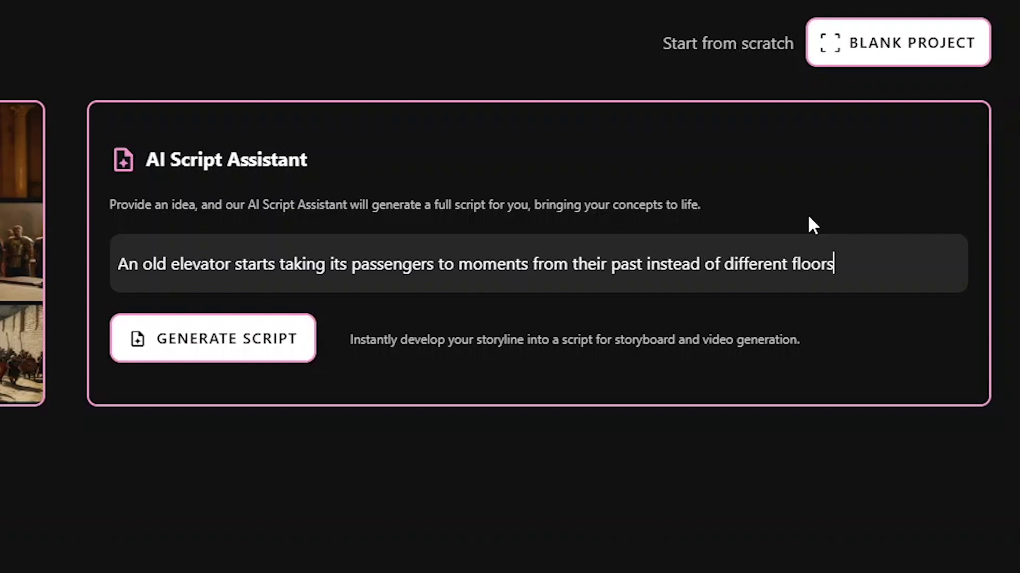
type(", this time it's t")
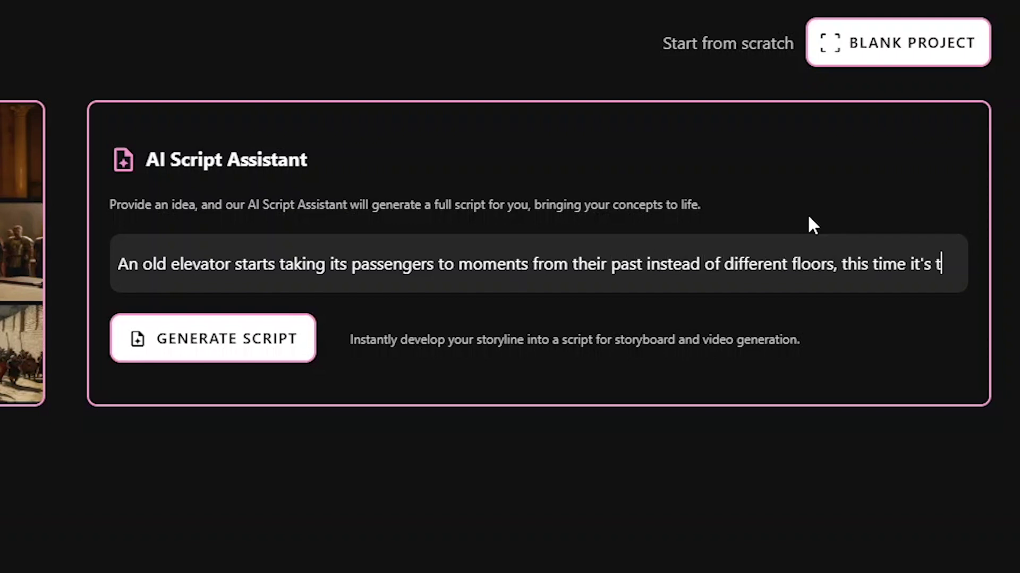
type("he turn of")
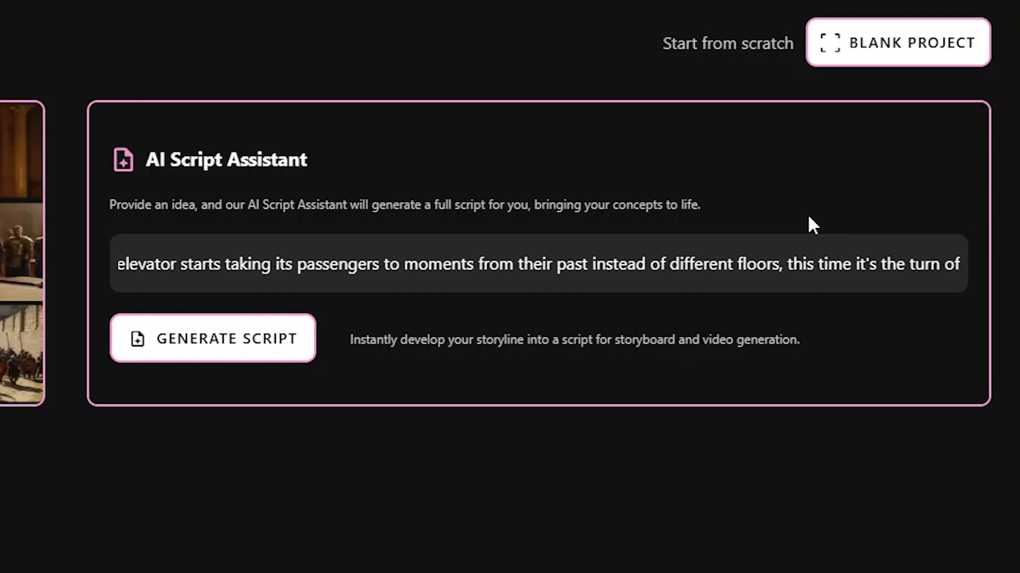
type(" a marri")
key("BackSpace")
key("BackSpace")
key("BackSpace")
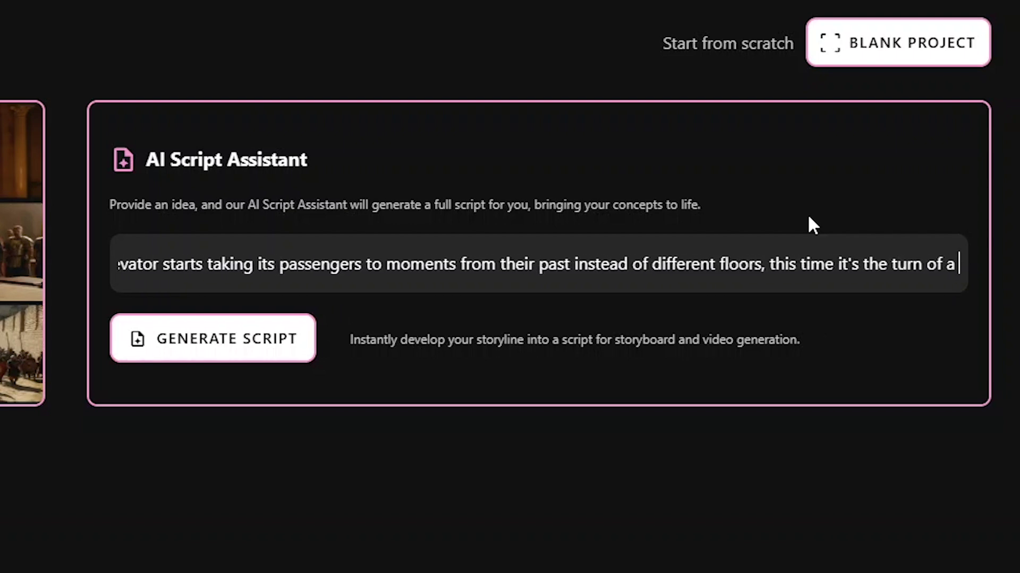
type("couple")
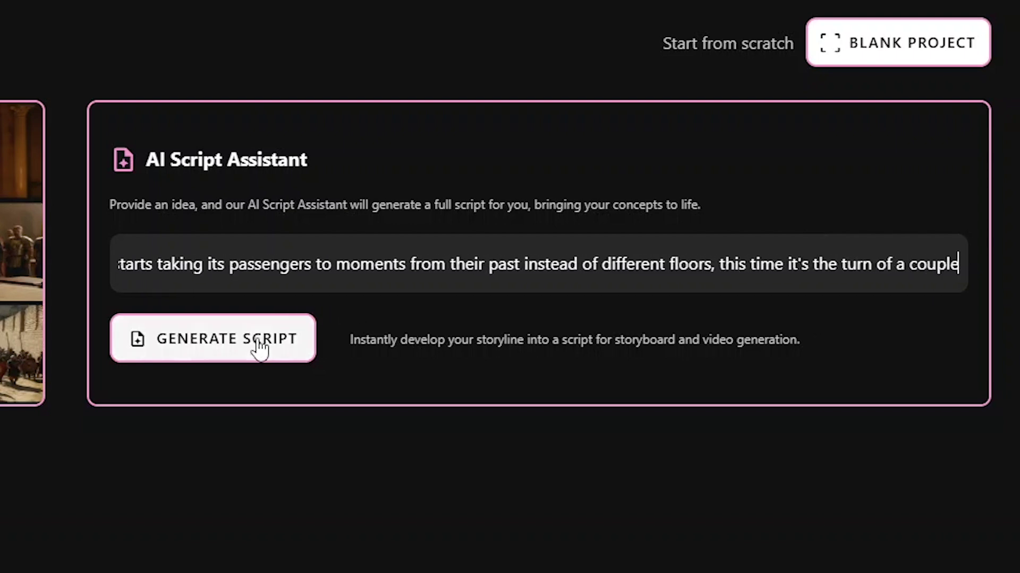
left_click(257, 339)
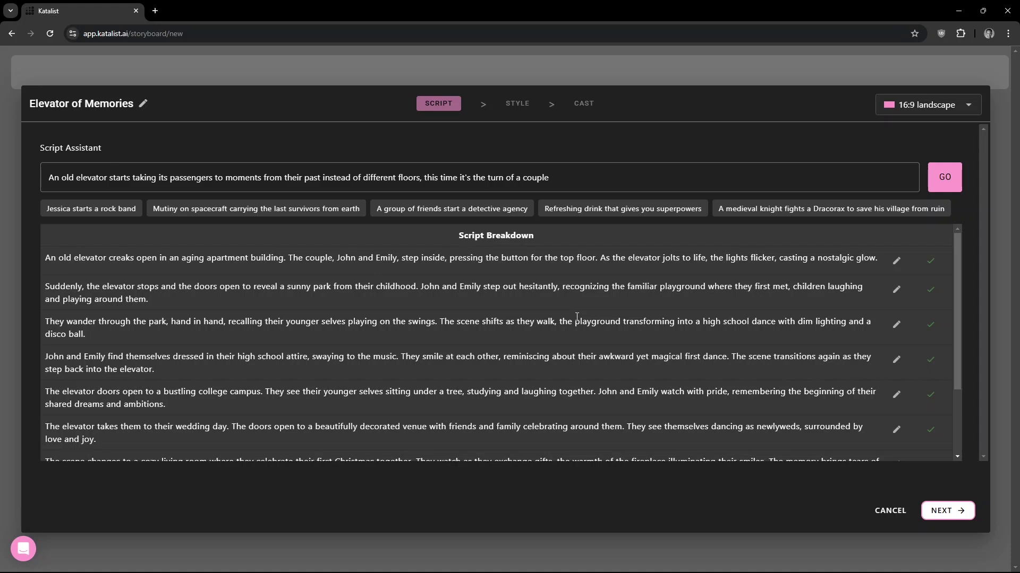
scroll(577, 316, "down", 3)
scroll(576, 316, "up", 2)
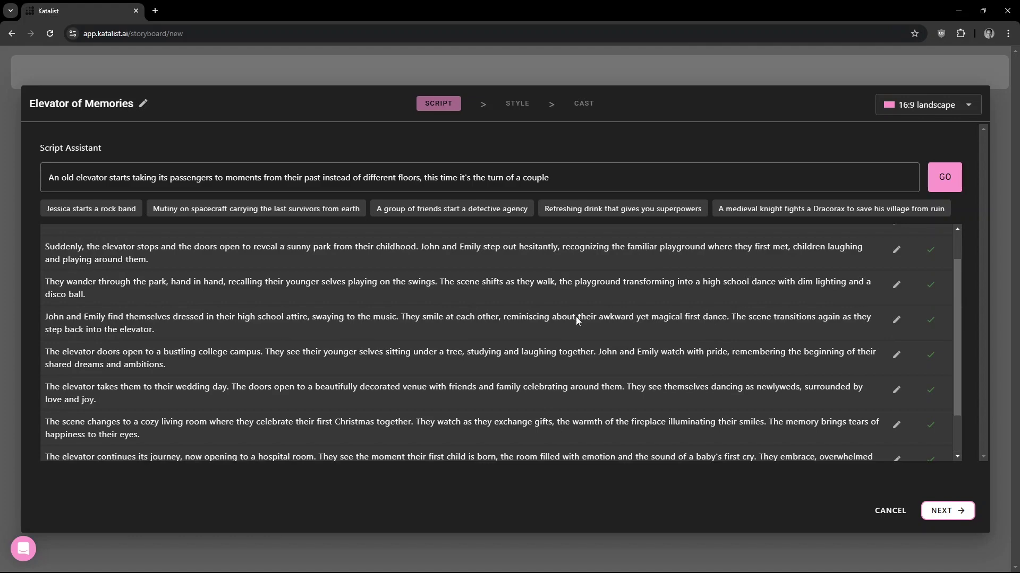
scroll(576, 321, "up", 1)
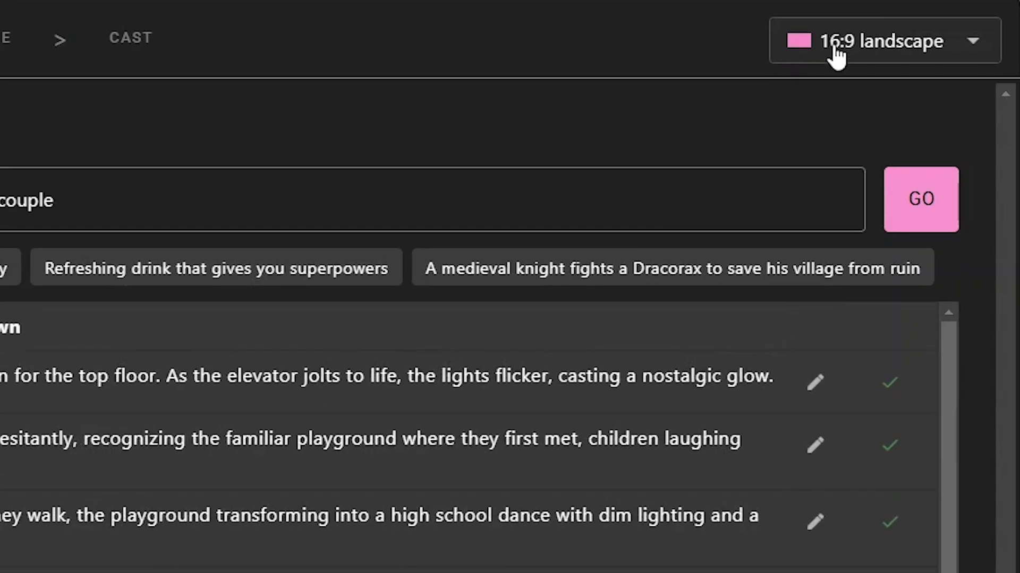
- Keep the 16:9 landscape aspect ratio and leave the first scene's text as written
left_click(927, 105)
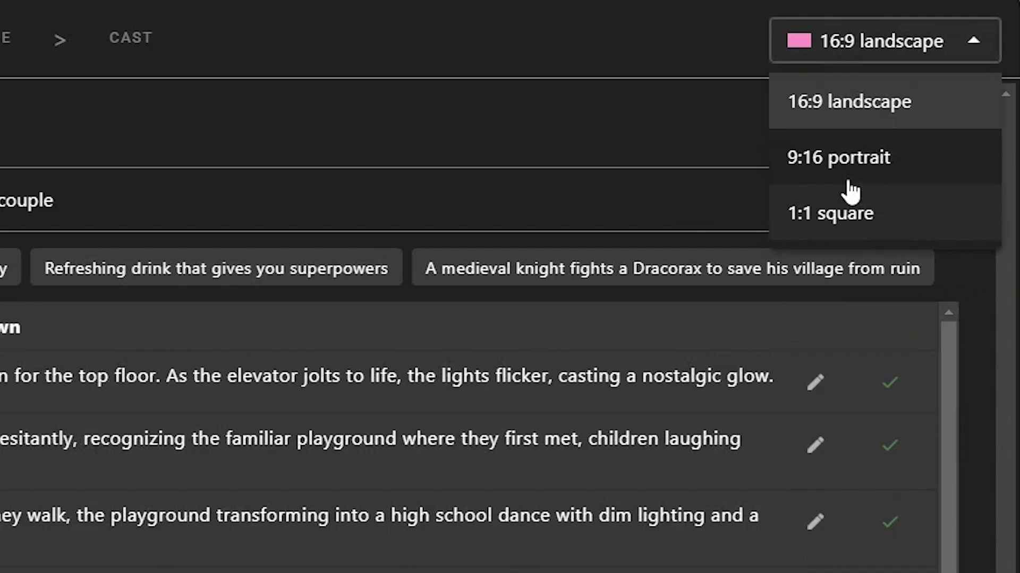
left_click(868, 41)
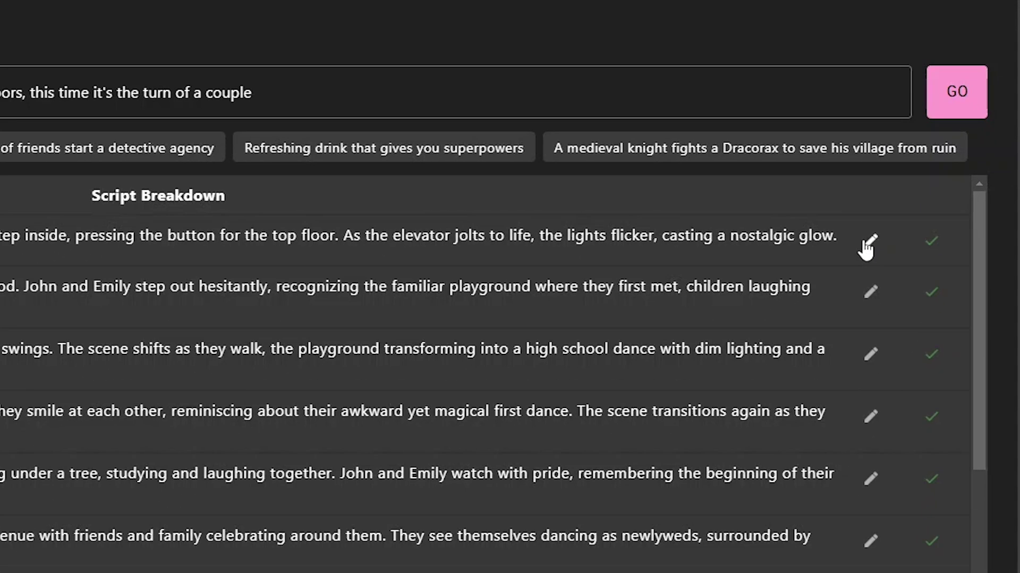
left_click(869, 242)
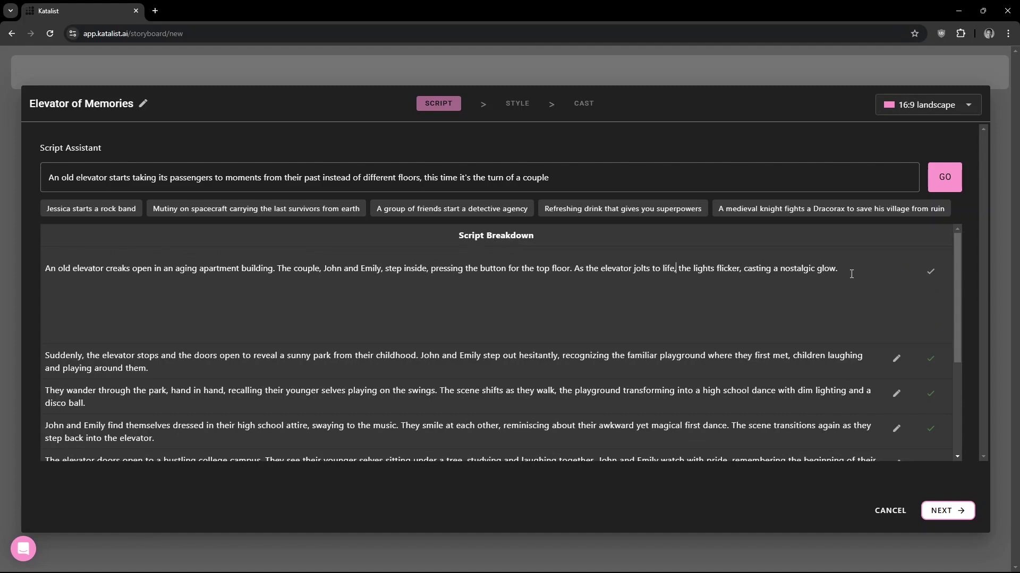
left_click(930, 271)
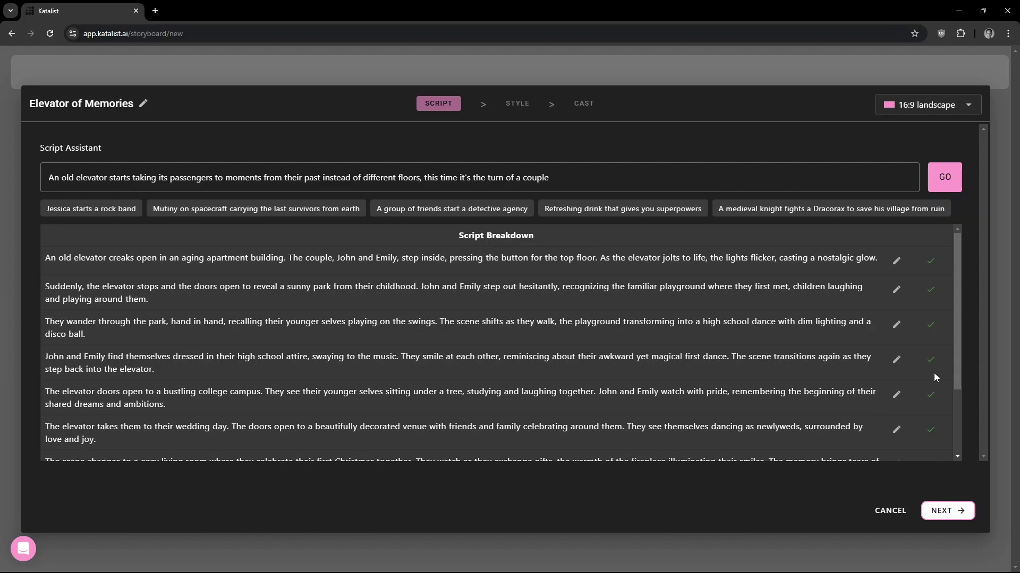
- Compare the Sketch, Cinematic, Oil Painting and Comic Book styles, settle on Cinematic, and reach the cast
left_click(941, 511)
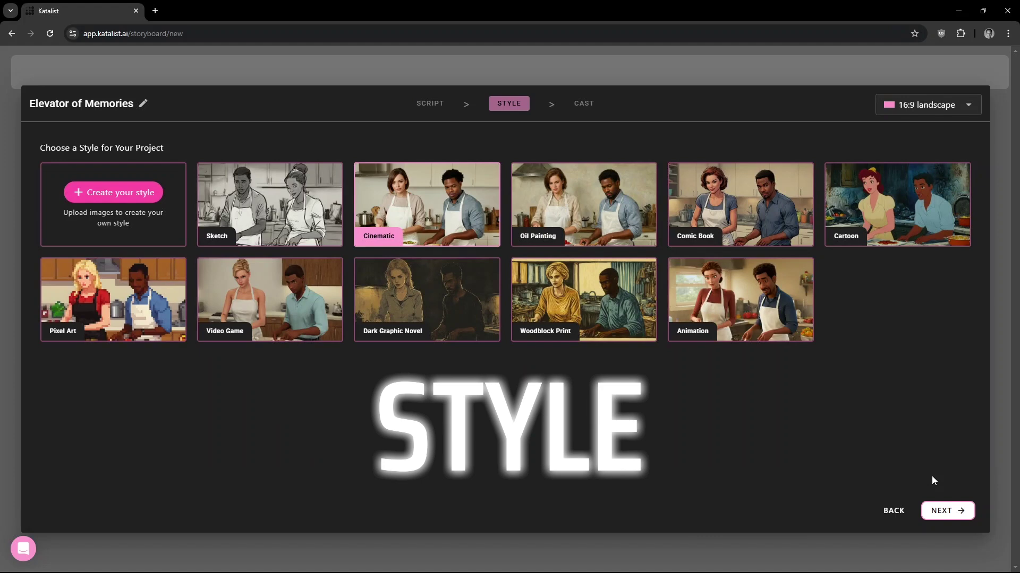
left_click(296, 228)
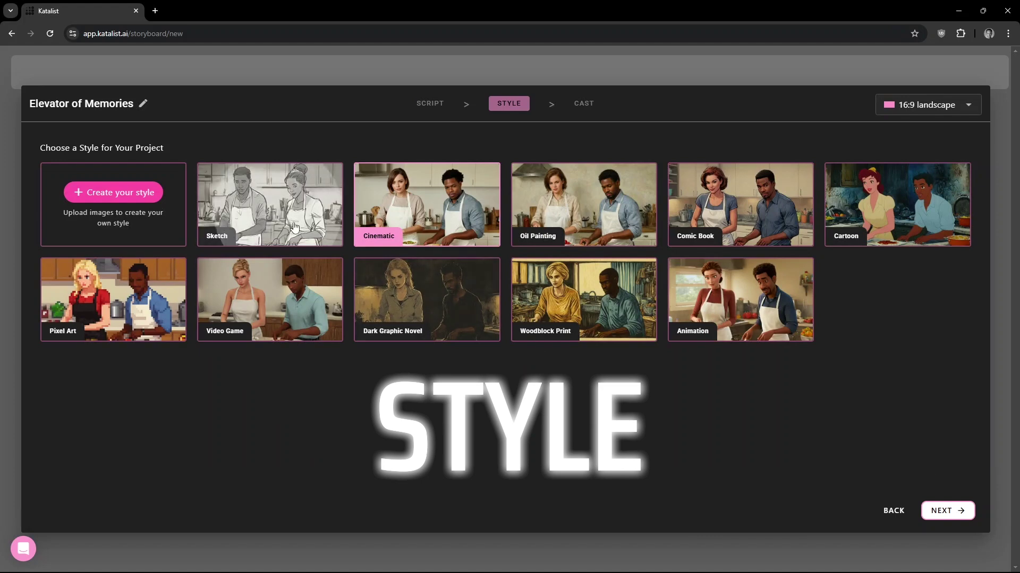
left_click(407, 219)
left_click(583, 205)
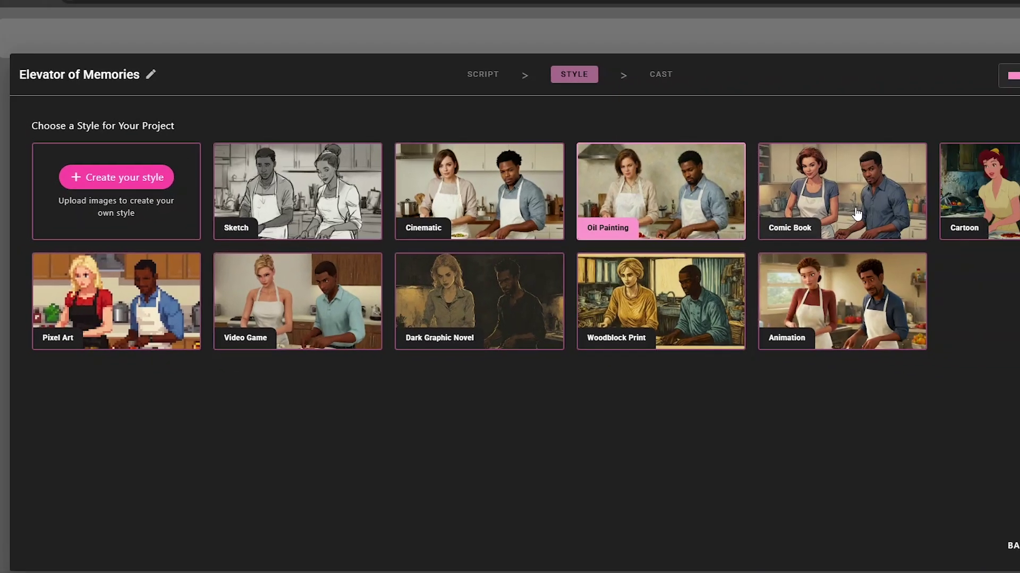
left_click(752, 224)
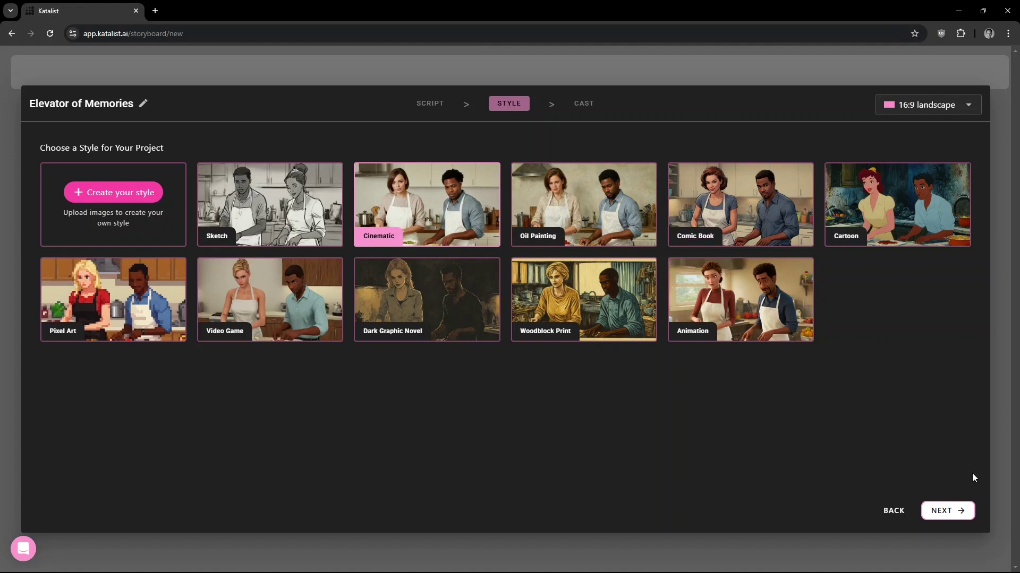
left_click(946, 510)
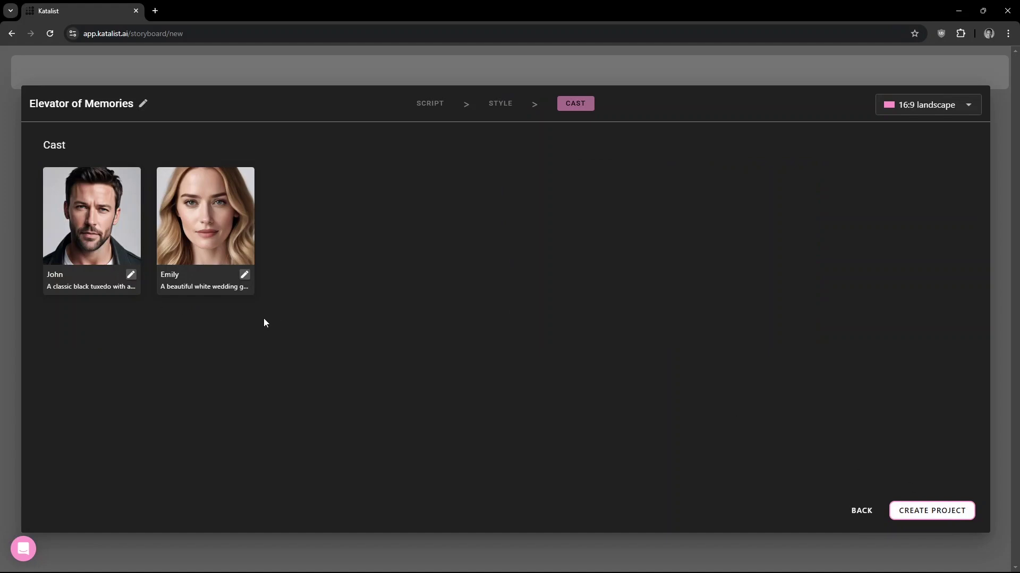
- Create the Elevator of Memories storyboard project with John and Emily as the cast
left_click(929, 507)
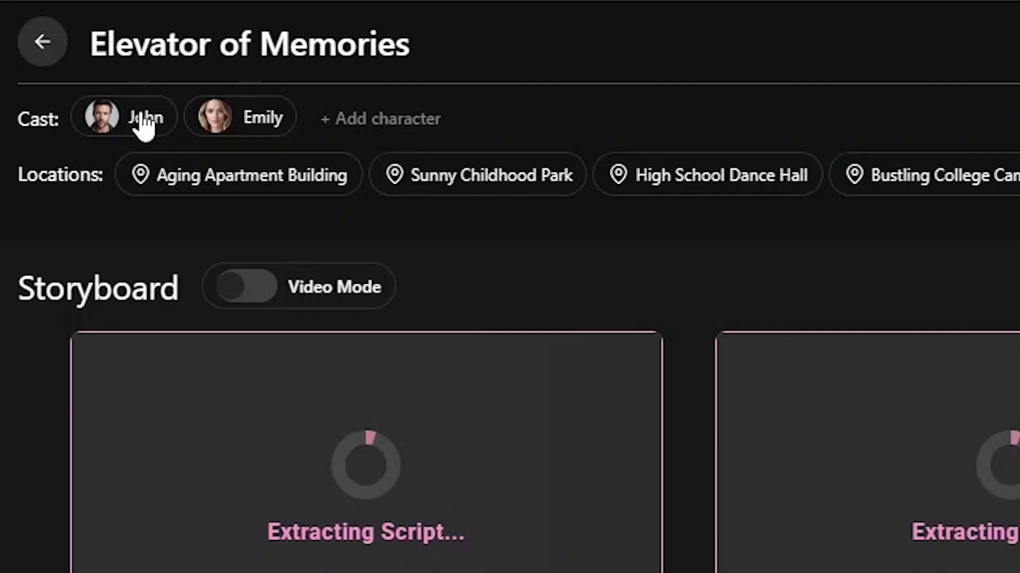
- Review John's character details and cancel the appearance change, keeping his black tuxedo
left_click(144, 123)
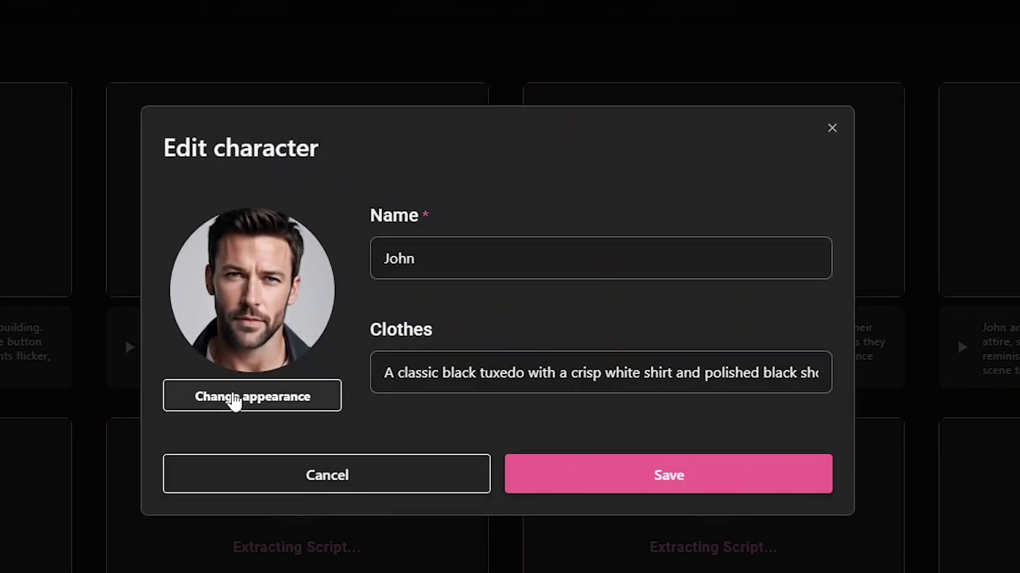
left_click(239, 396)
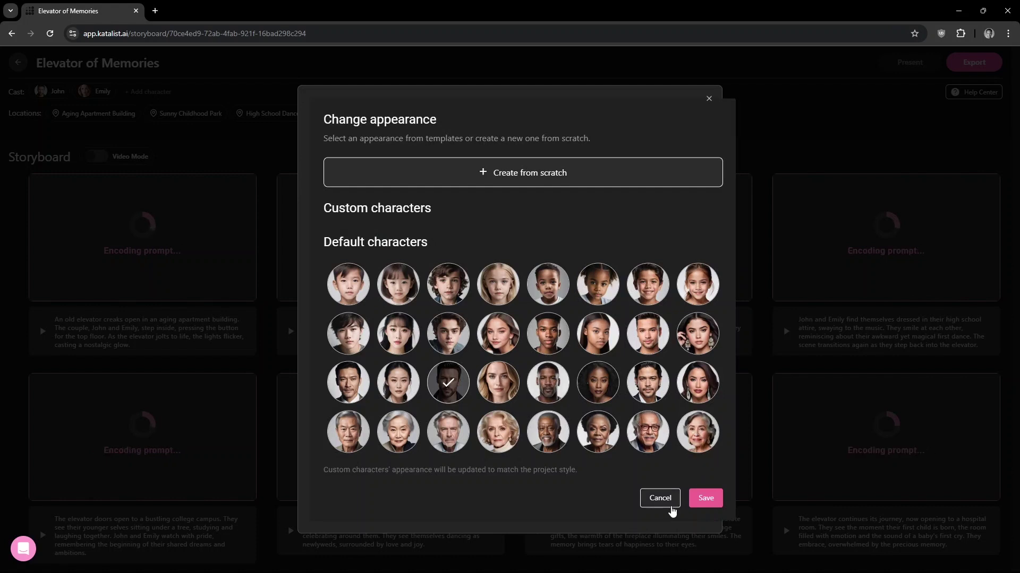
left_click(660, 498)
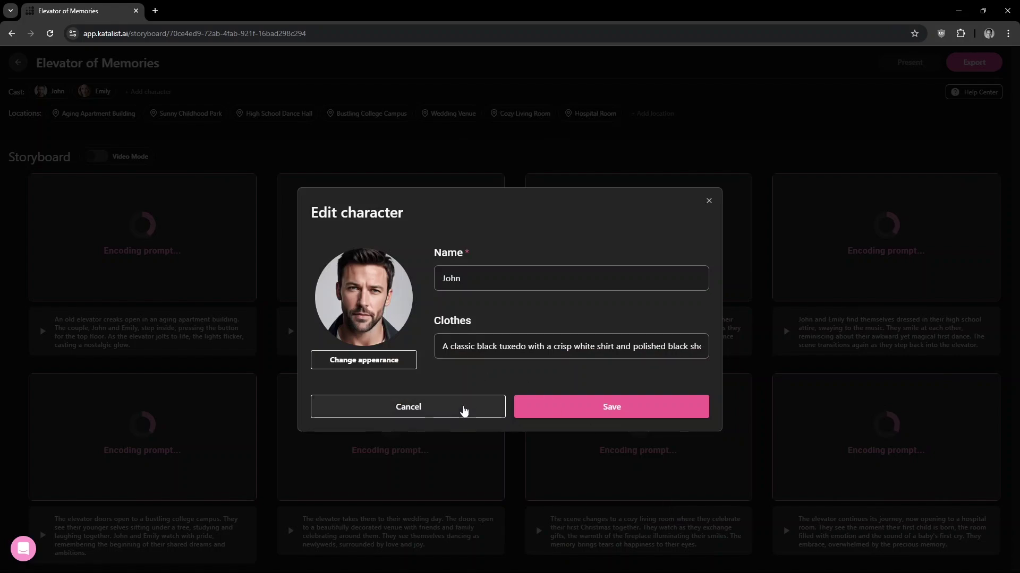
left_click(464, 410)
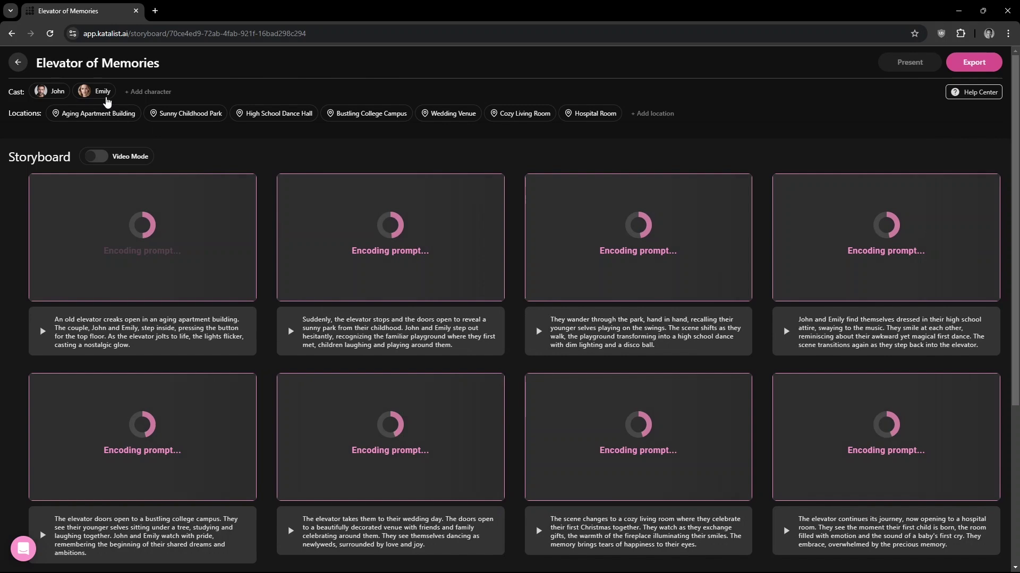
- Change Emily's clothing to a white lace wedding gown and save it
left_click(102, 91)
left_click(700, 346)
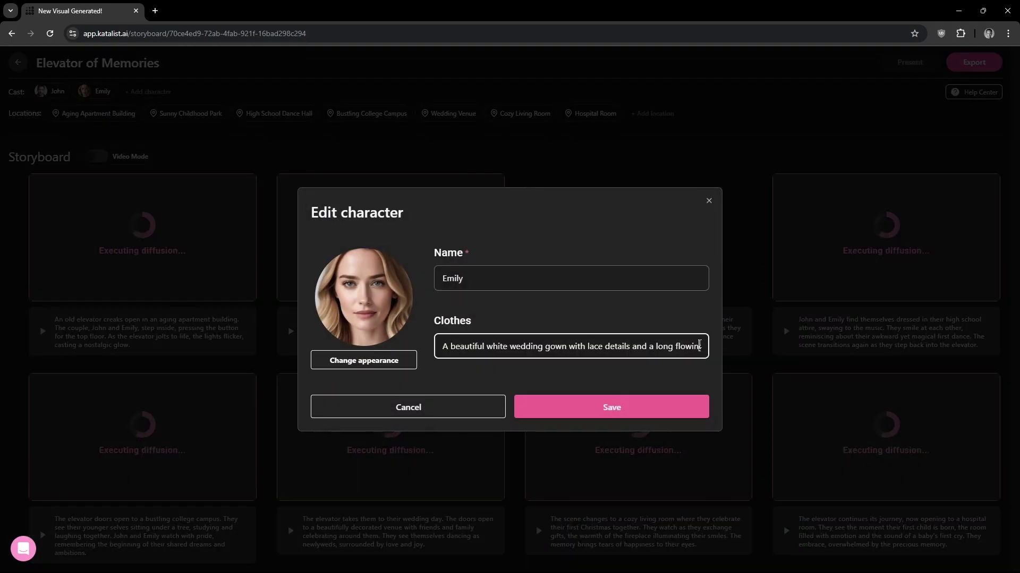
left_click(478, 406)
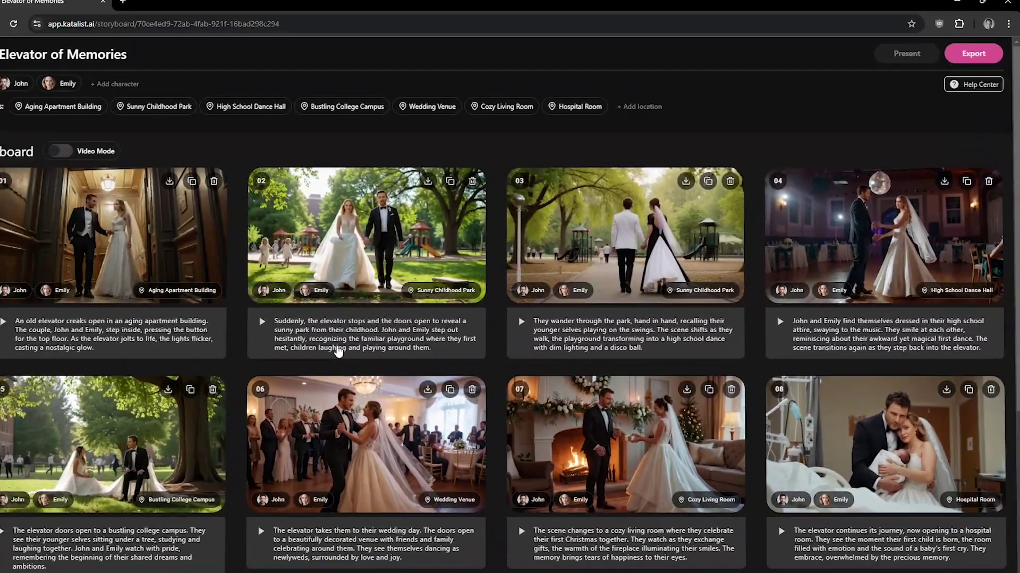
scroll(338, 352, "down", 5)
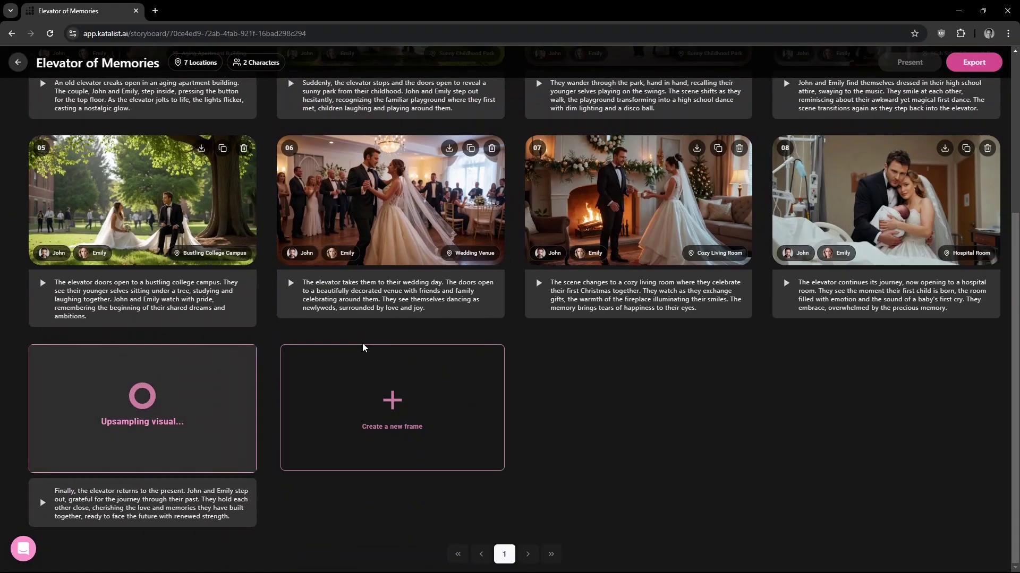
scroll(363, 348, "up", 5)
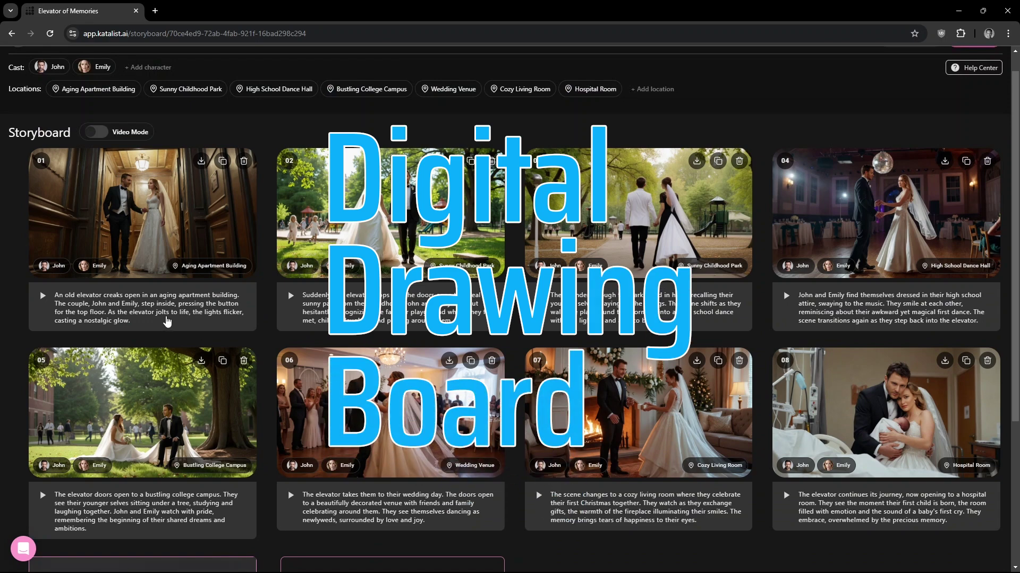
mouse_move(71, 159)
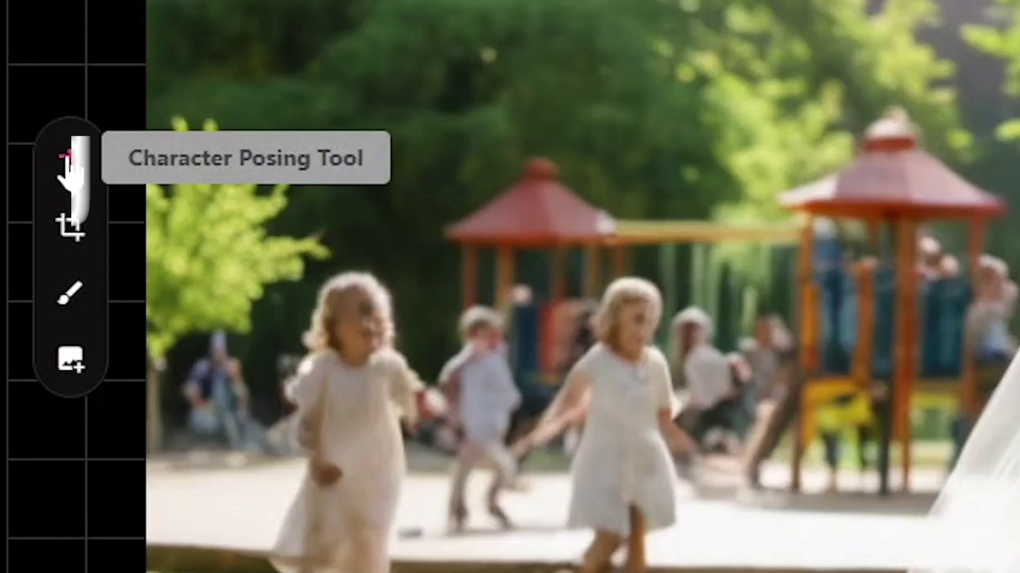
- Pose John's hand into a raised wave with the Character Posing Tool and generate new variants
left_click(70, 161)
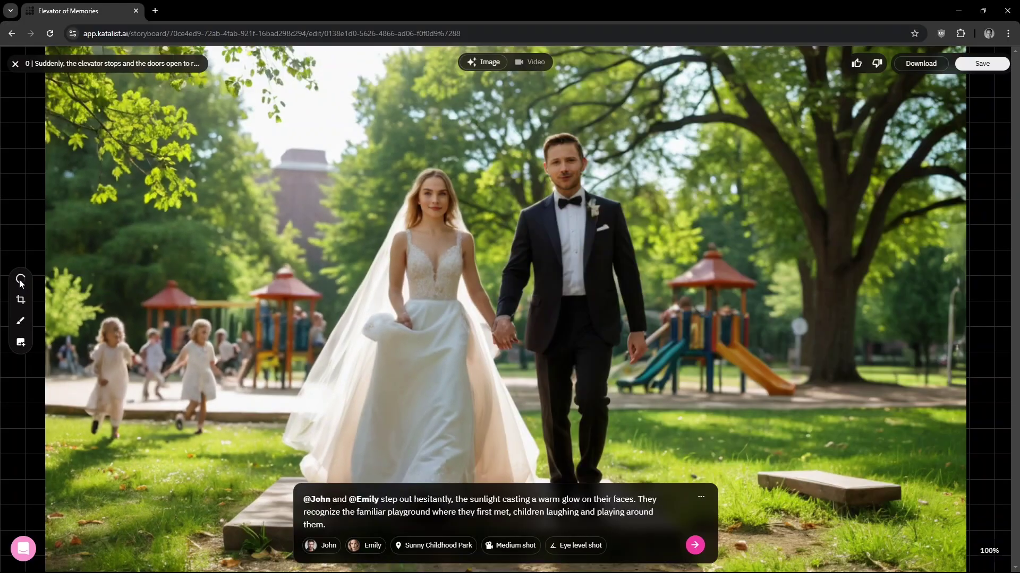
left_click(20, 281)
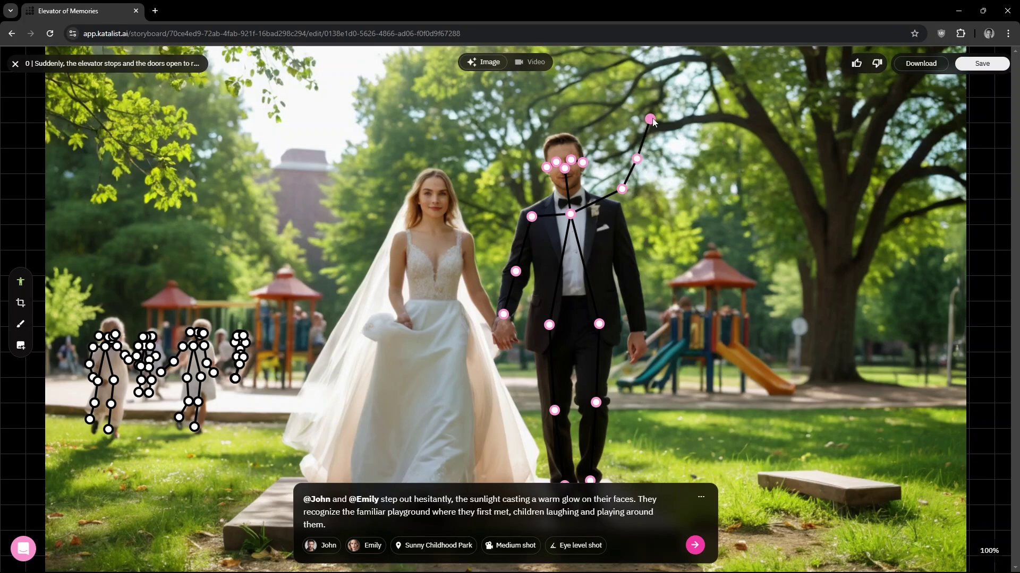
left_click_drag(651, 120, 642, 123)
left_click(694, 547)
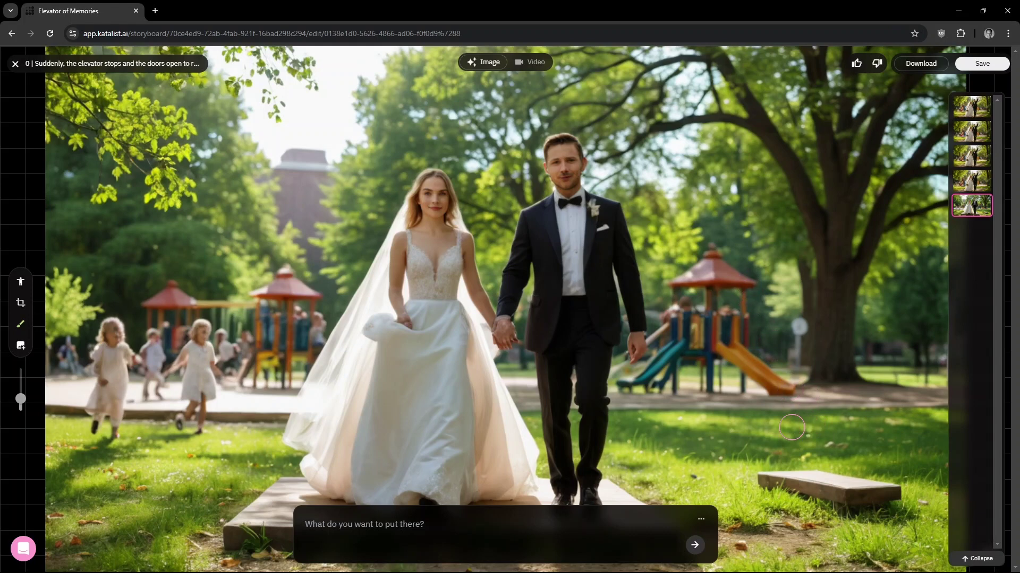
- Mask the grass right of the couple, generate 'kids playing soccer', and pick the soccer-kids variant
mouse_move(799, 426)
left_mouse_down()
mouse_move(848, 424)
mouse_move(813, 366)
mouse_move(894, 389)
left_mouse_up()
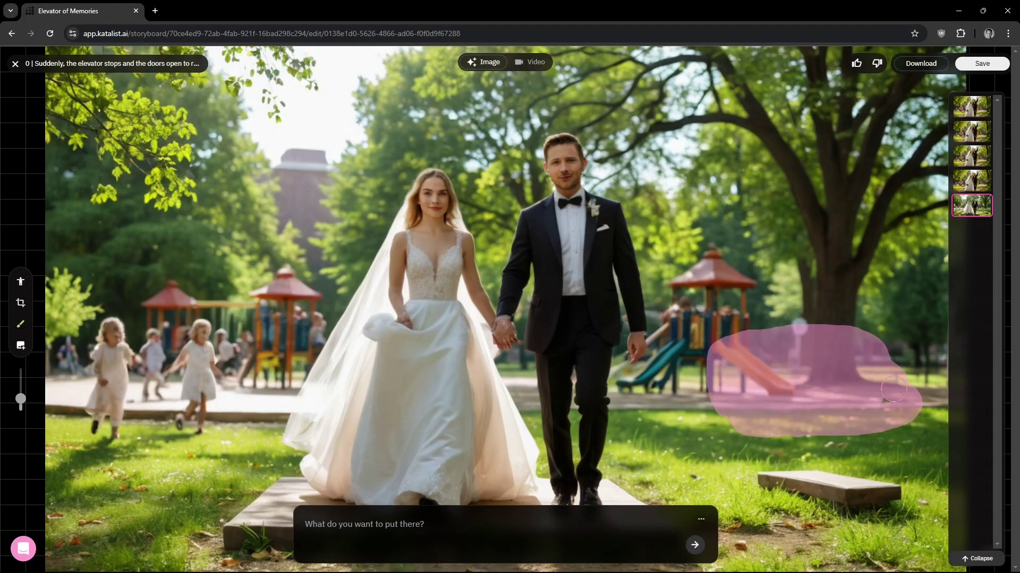
type("kids playing soccer")
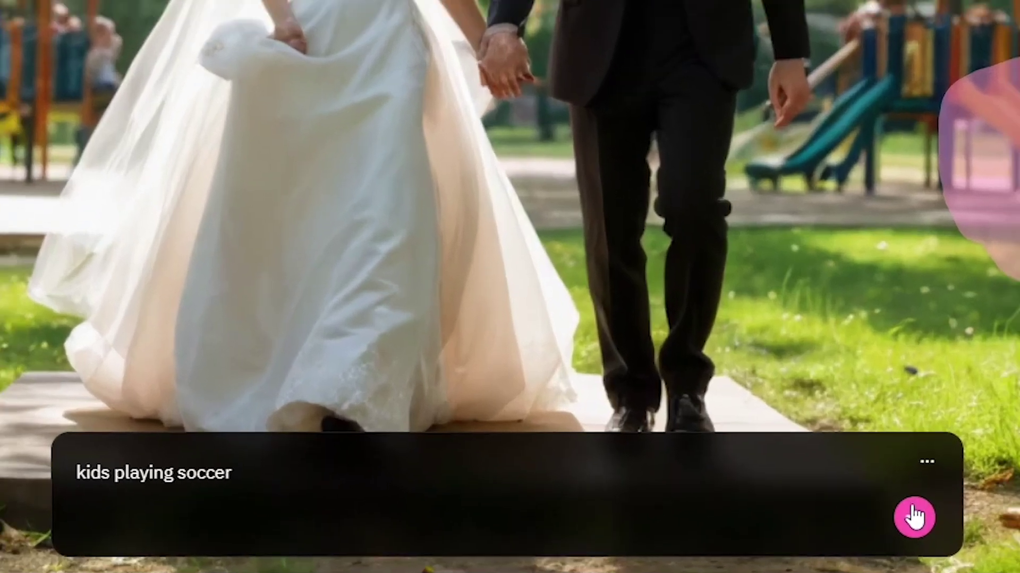
left_click(915, 517)
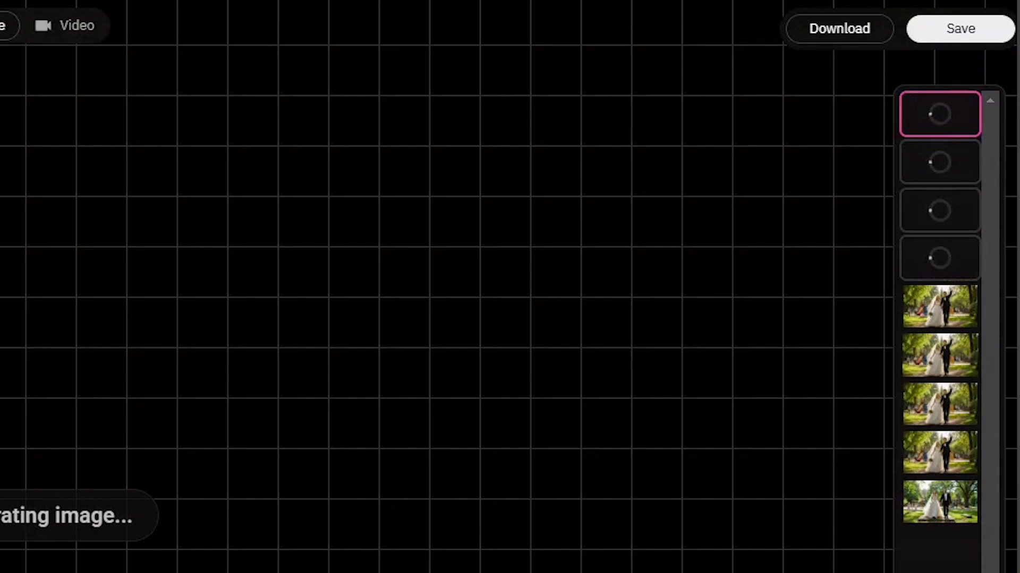
left_click(877, 223)
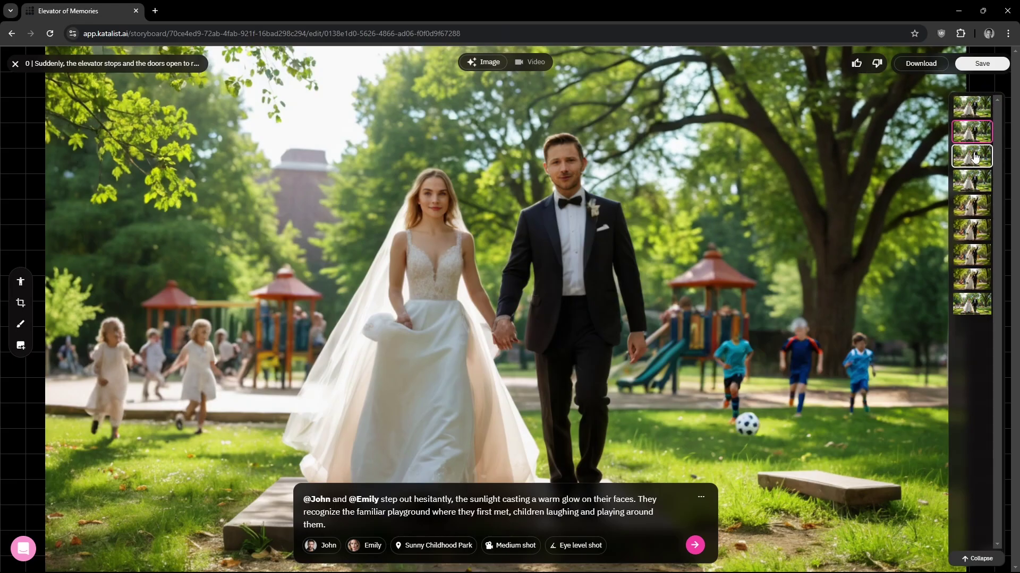
left_click(933, 223)
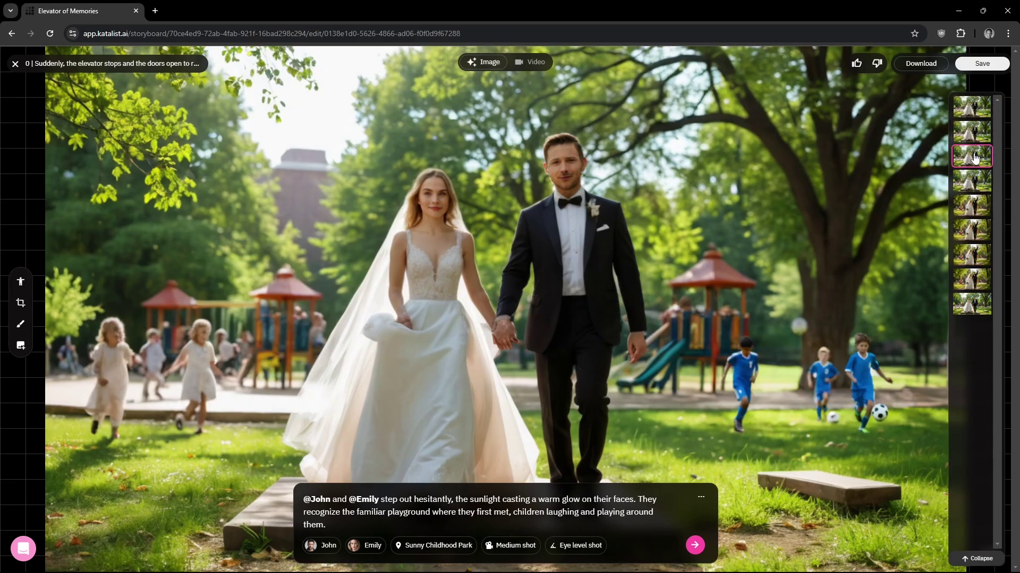
left_click(972, 255)
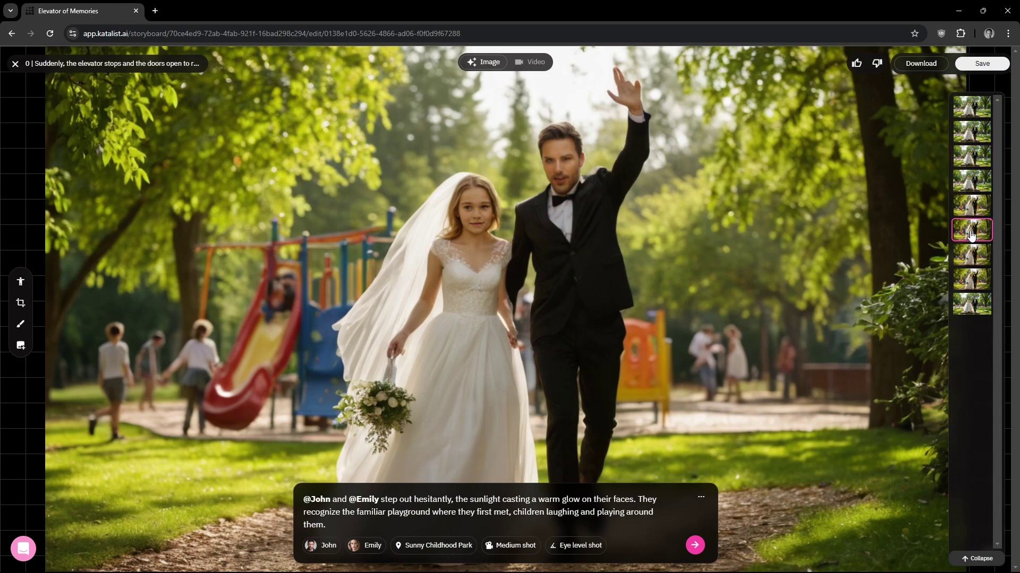
left_click(971, 132)
left_click(972, 156)
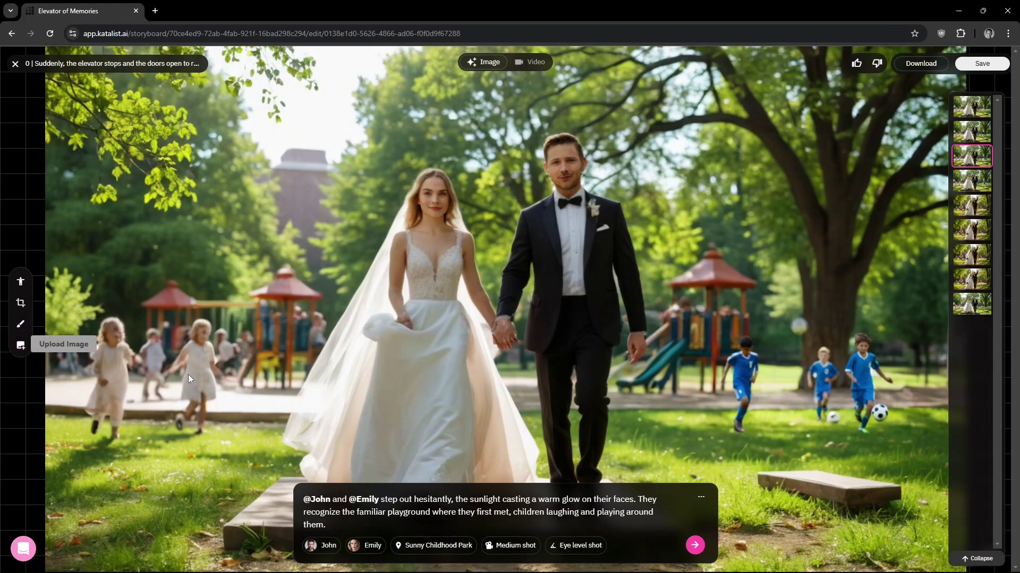
- Save the soccer-kids image into the park-scene storyboard frame
left_click(981, 64)
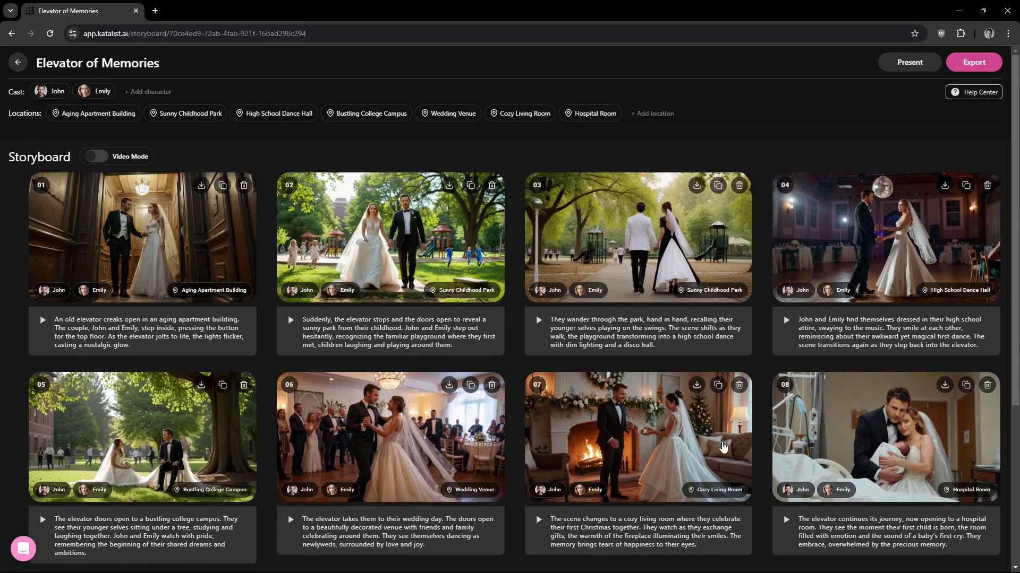
scroll(724, 447, "down", 3)
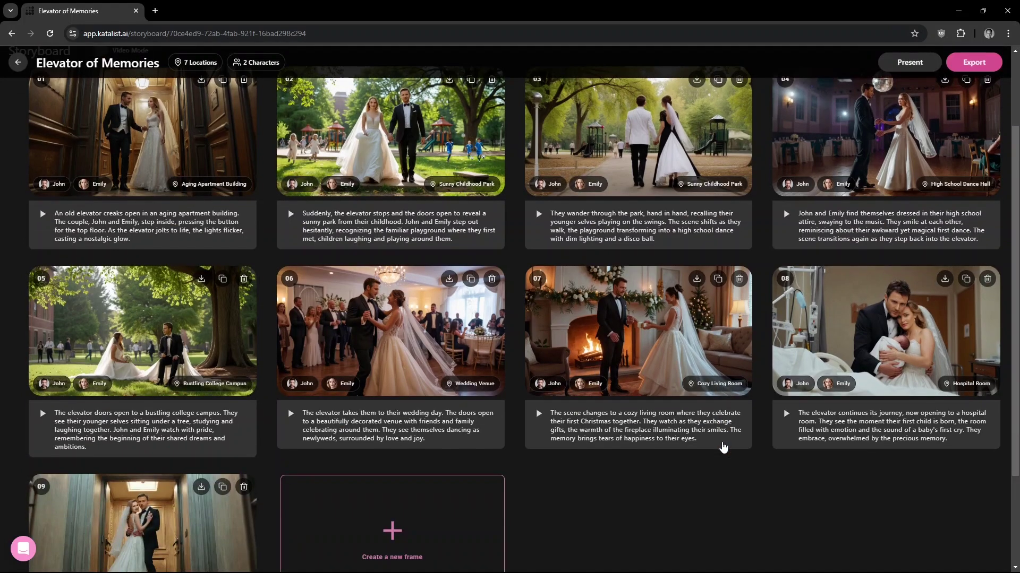
scroll(723, 447, "up", 3)
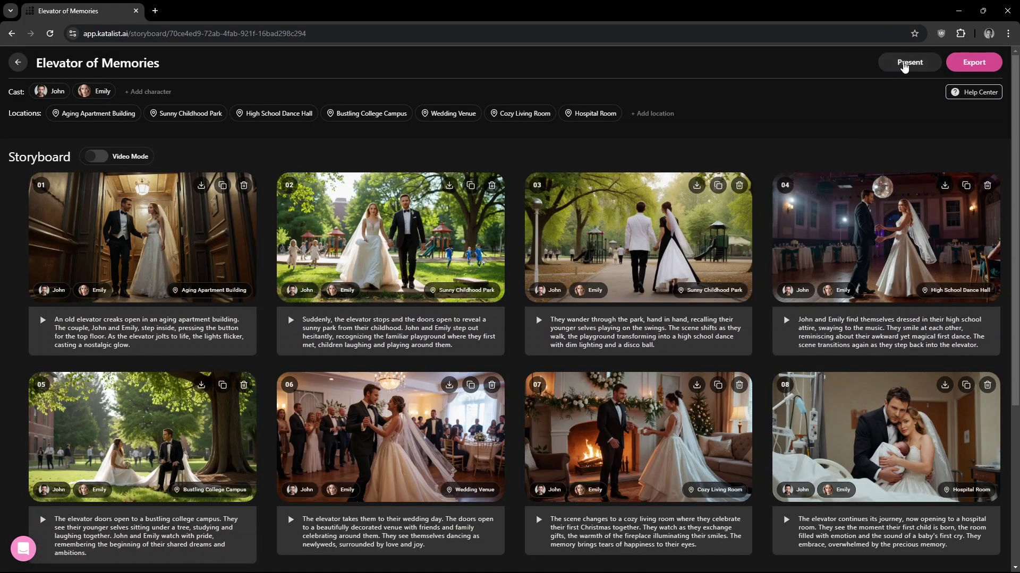
- Open presentation mode to view all frames and their descriptions in a grid
left_click(906, 65)
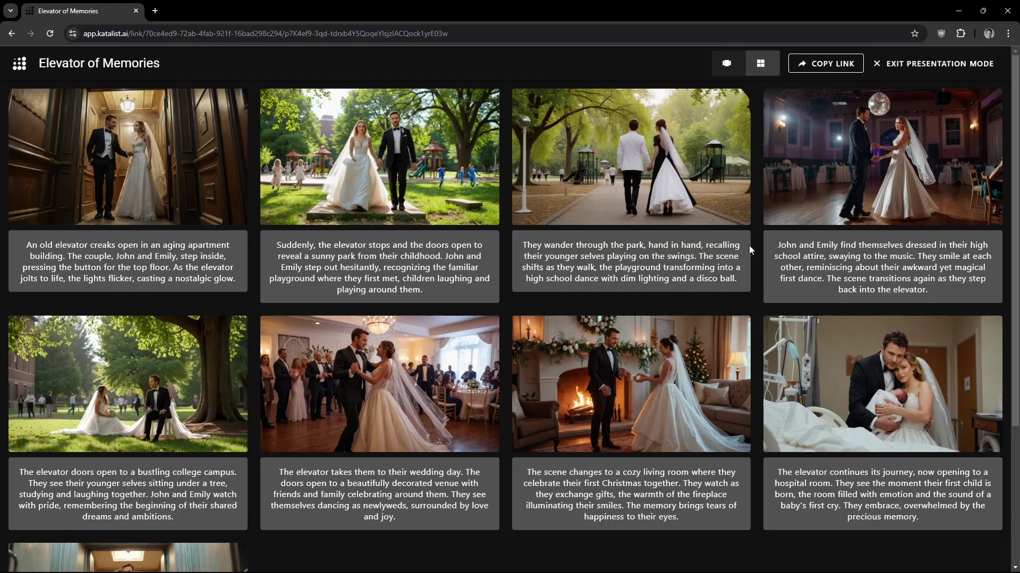
scroll(754, 245, "down", 1)
scroll(754, 244, "down", 4)
scroll(755, 245, "up", 5)
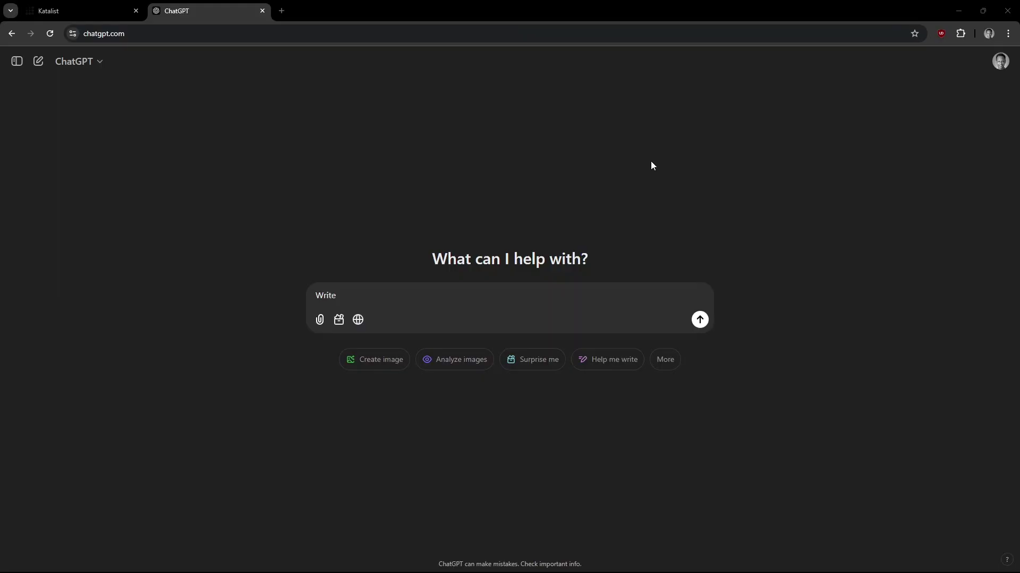
type("a storyline about")
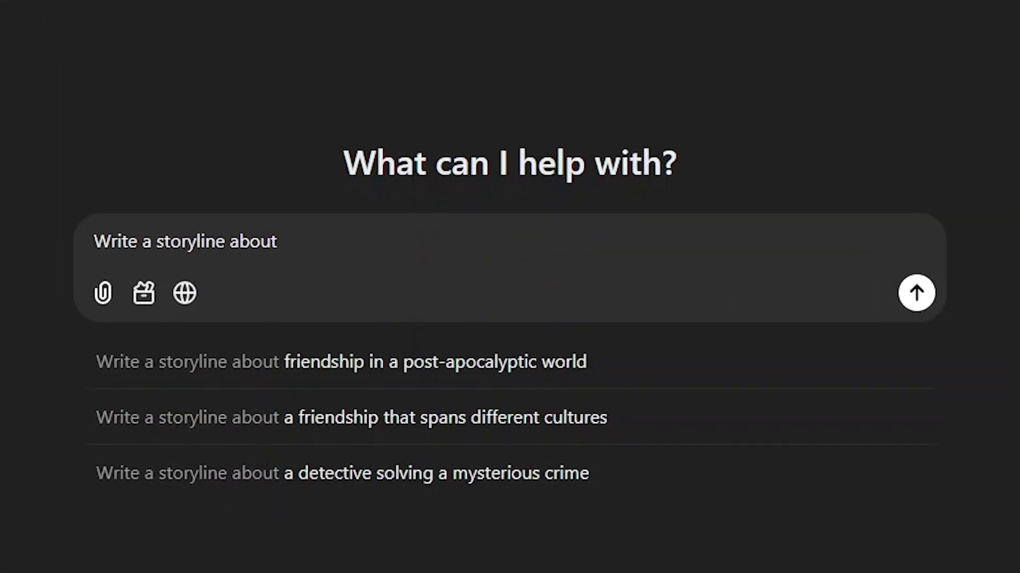
type(" a scavenger in a post-apocalpti")
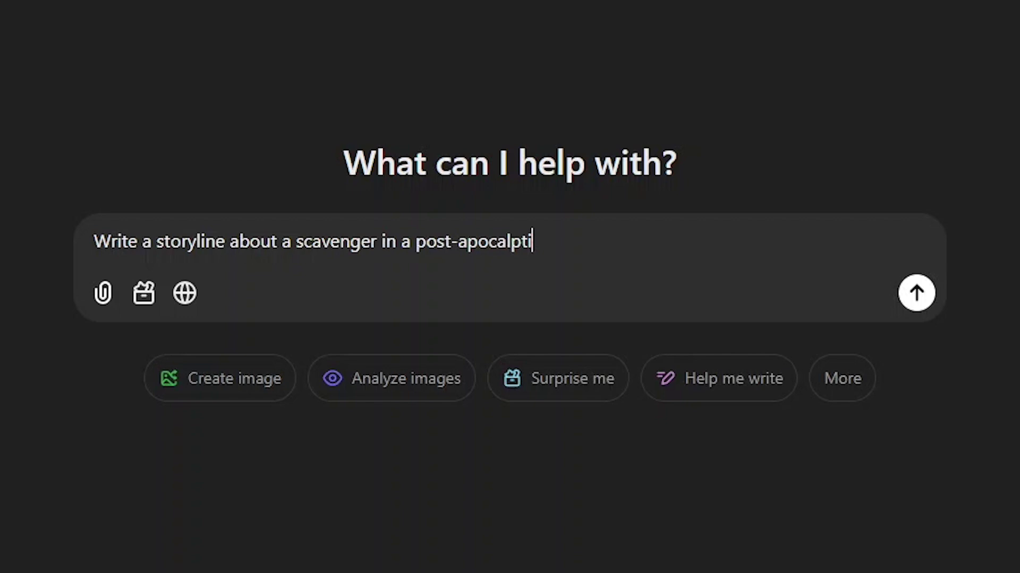
- Ask ChatGPT for a seven-sentence story about a wasteland scavenger finding a garden in ruins
key("BackSpace")
key("BackSpace")
key("BackSpace")
type("yptic wasteland stub")
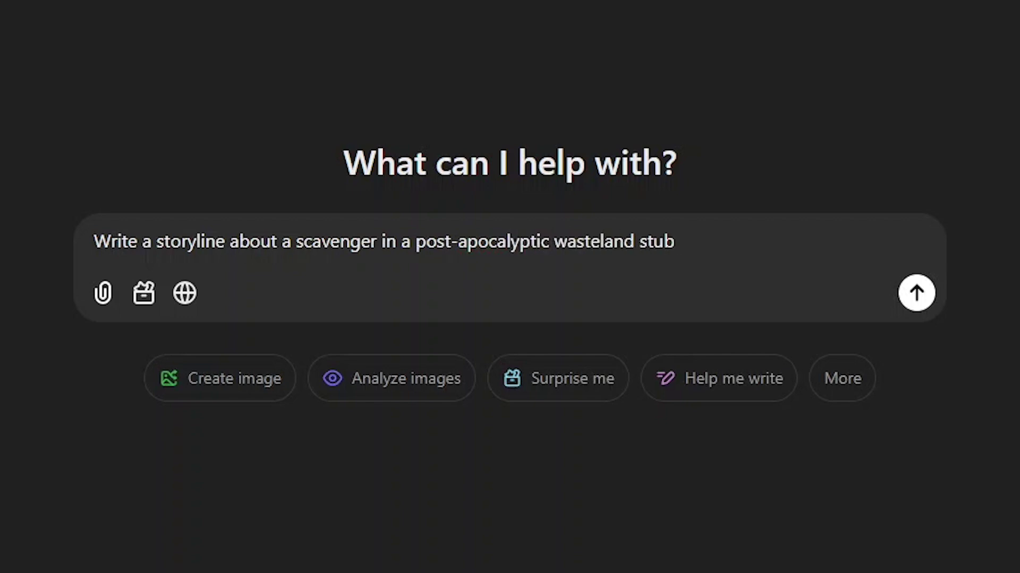
key("BackSpace")
type("mbles upon a garden growing in the ruins")
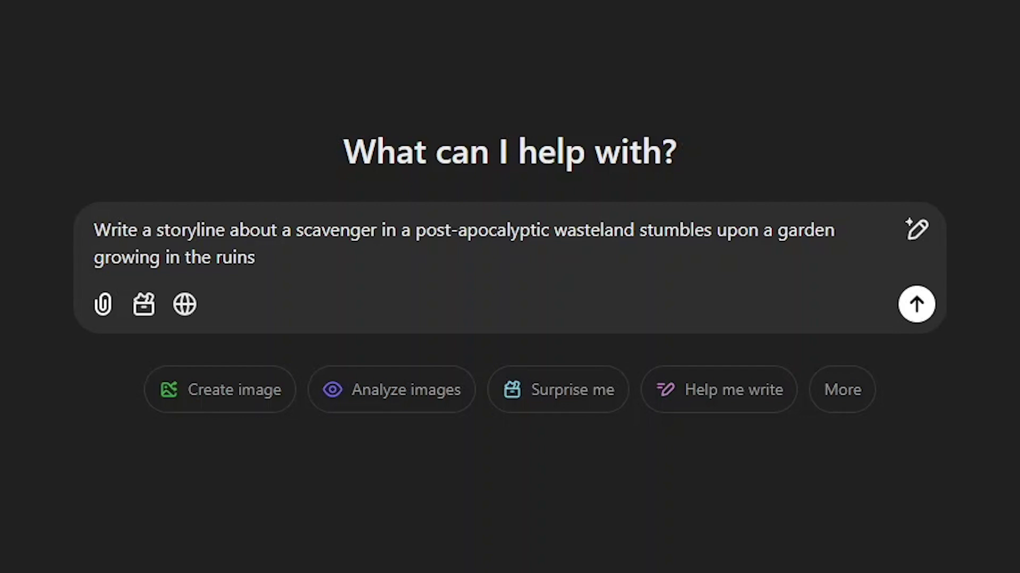
type(". Keep it ")
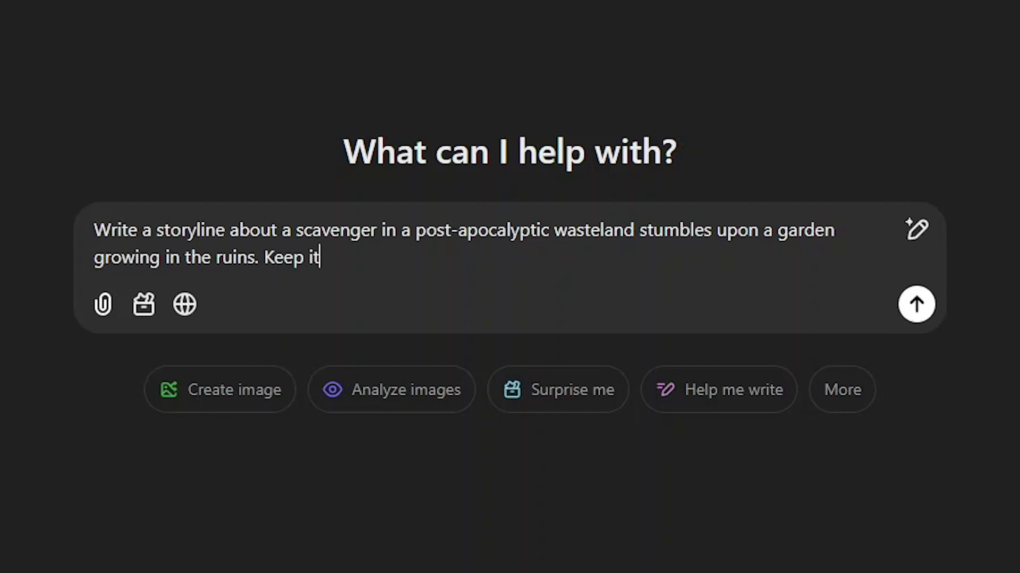
type("to ab")
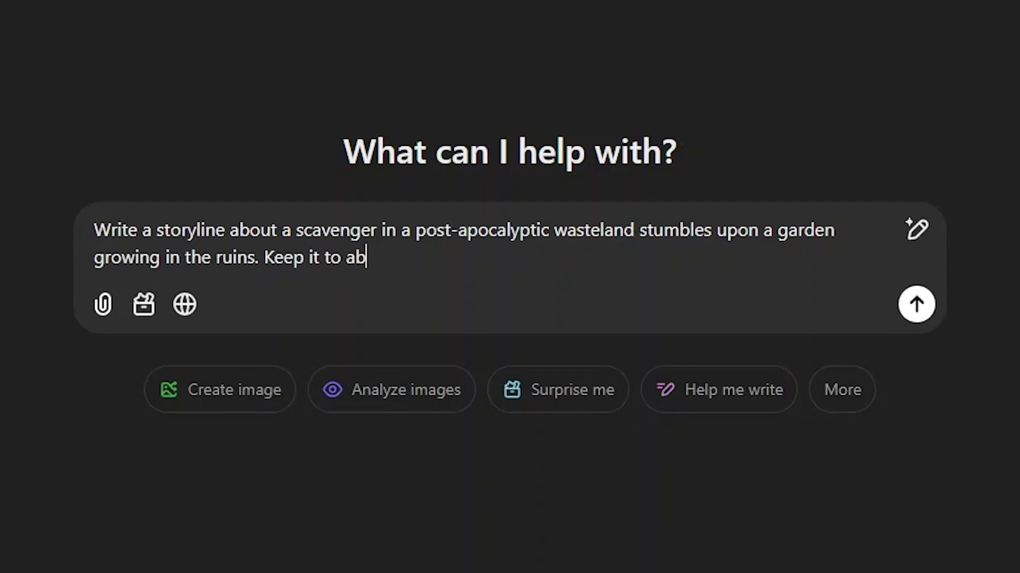
type("out 7 sentences, focus")
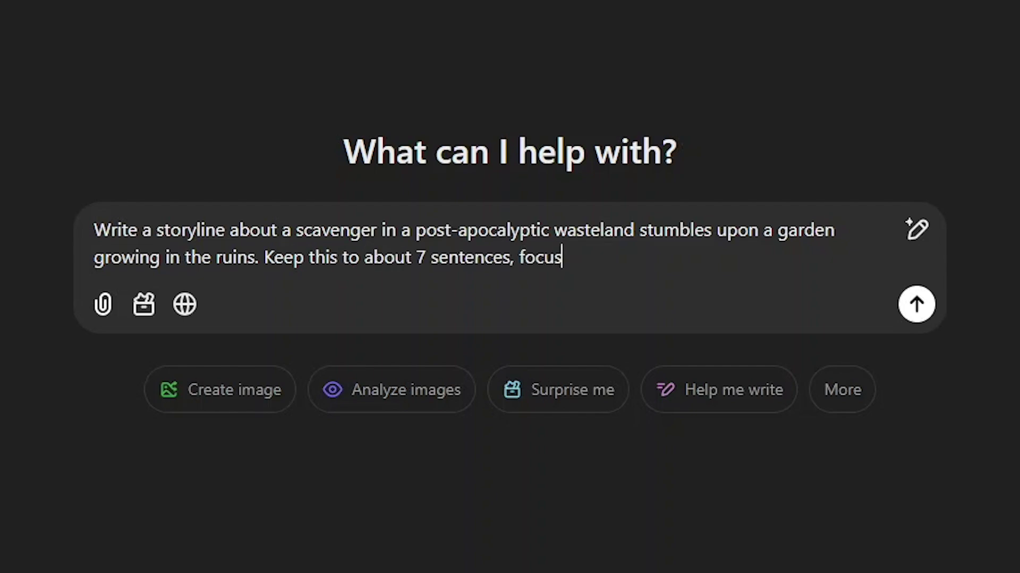
type(" on the charact")
key("BackSpace")
key("BackSpace")
key("BackSpace")
key("BackSpace")
key("BackSpace")
key("BackSpace")
type("and f")
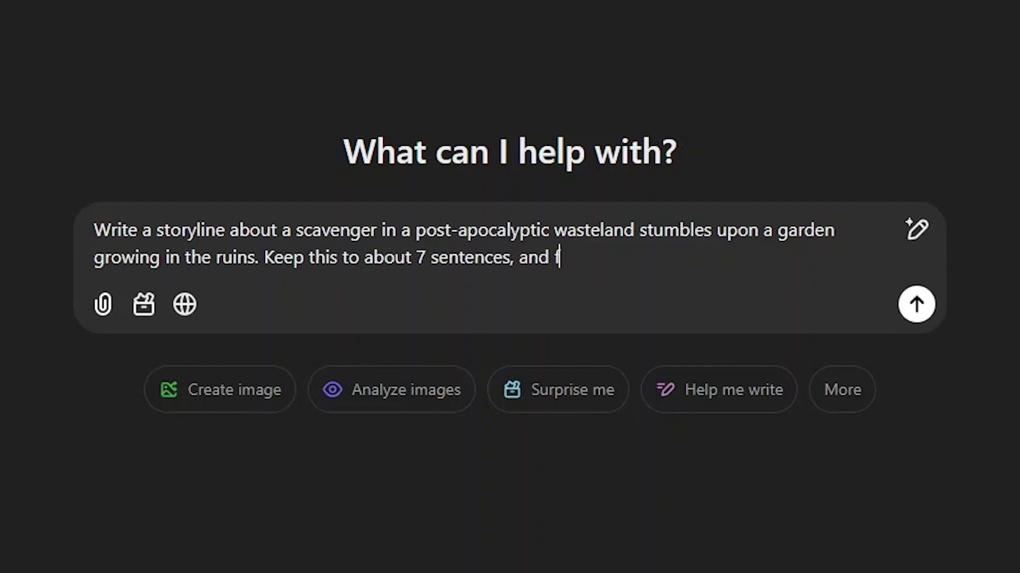
type("ocus on the character.")
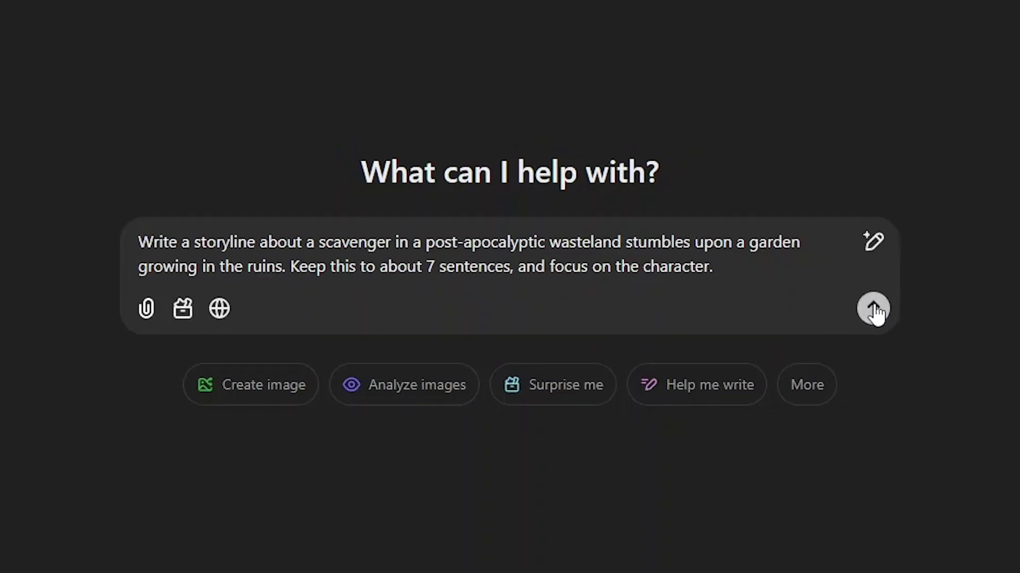
left_click(874, 310)
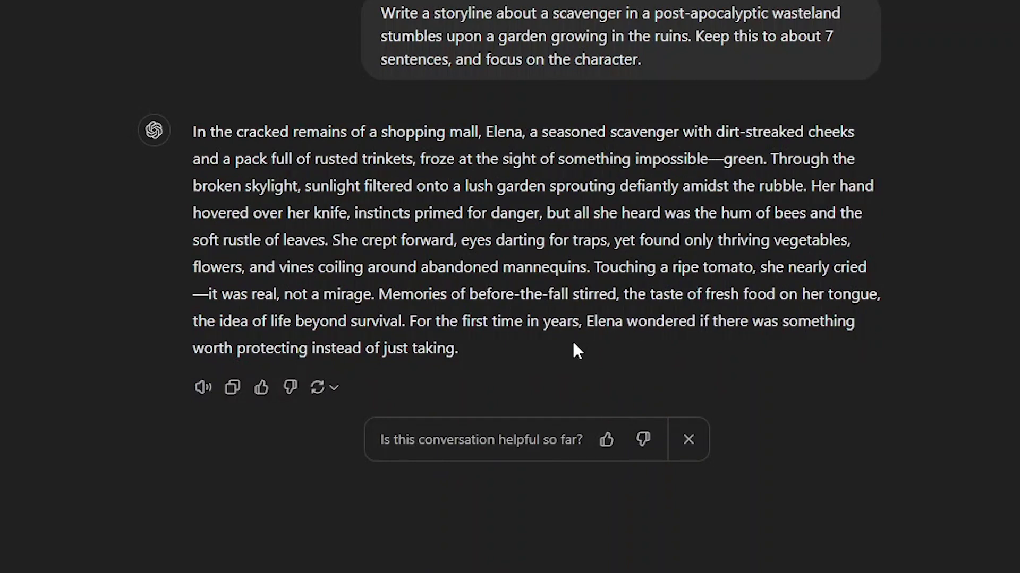
scroll(573, 340, "down", 2)
scroll(478, 358, "down", 6)
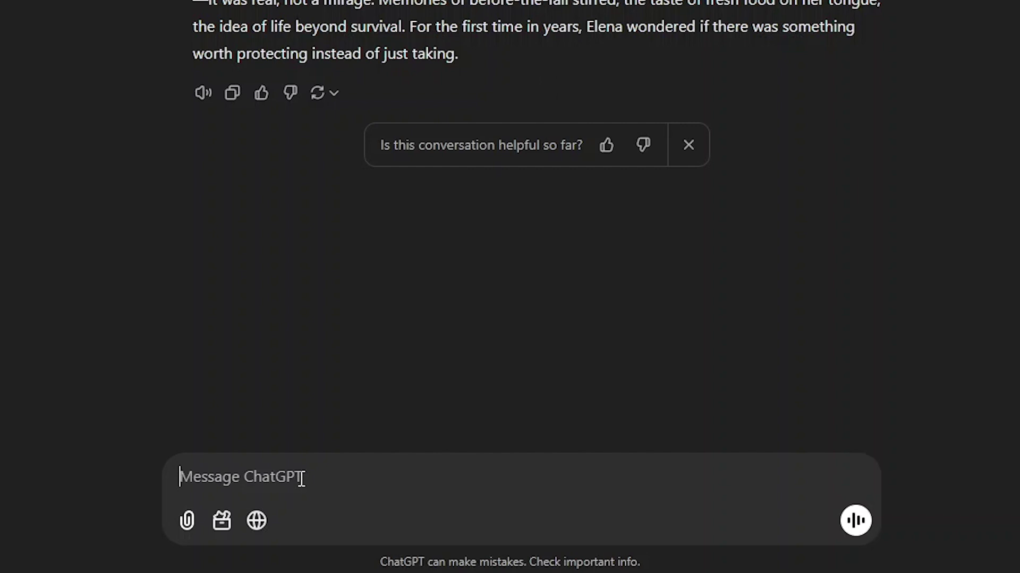
- Ask ChatGPT for a concise scene-by-scene script table, at most two sentences per scene
left_click(302, 478)
type("Make this a detaile")
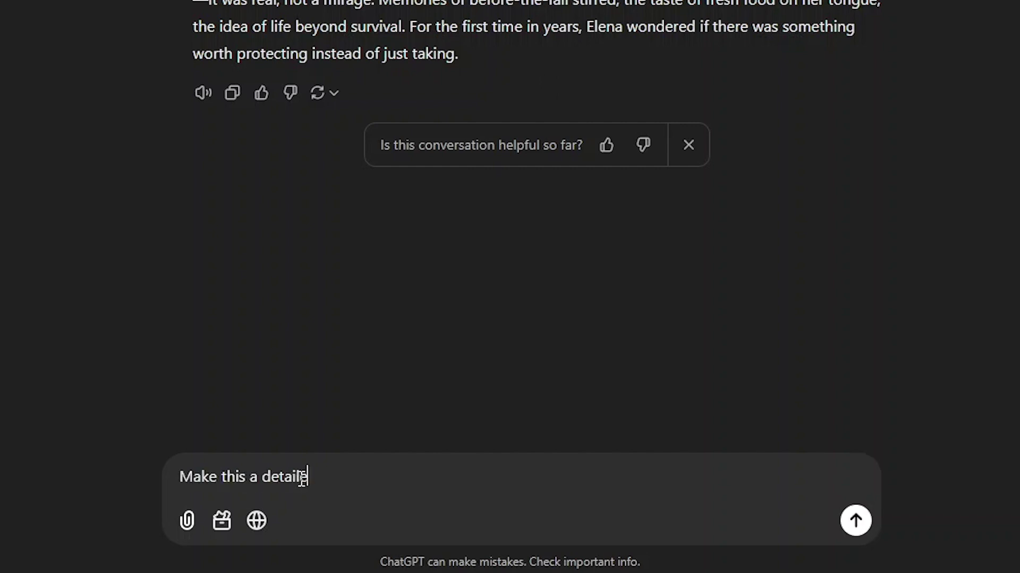
type("d script for a short film that tells a story,")
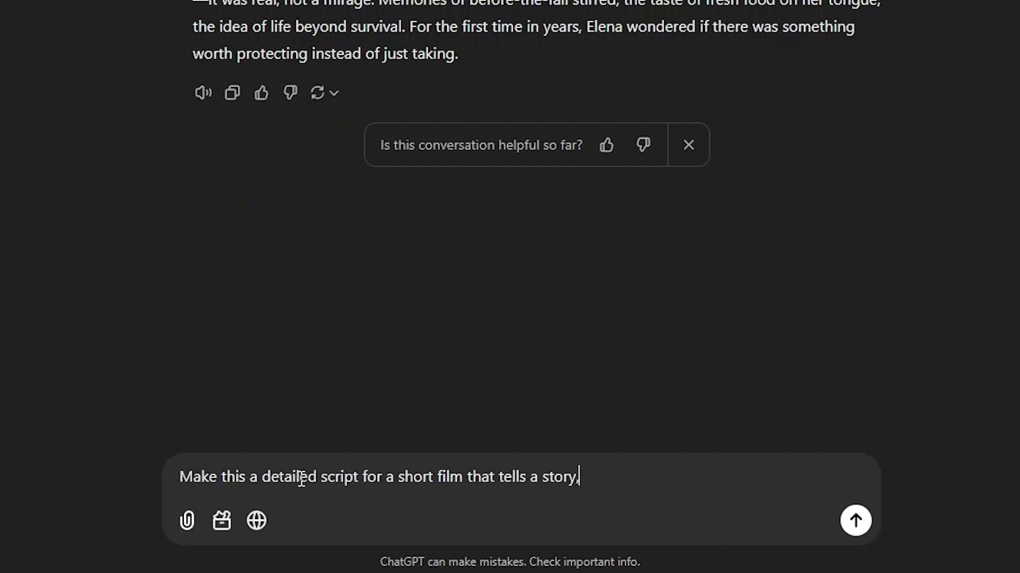
type(" should be structured in a series of scenes, each captur")
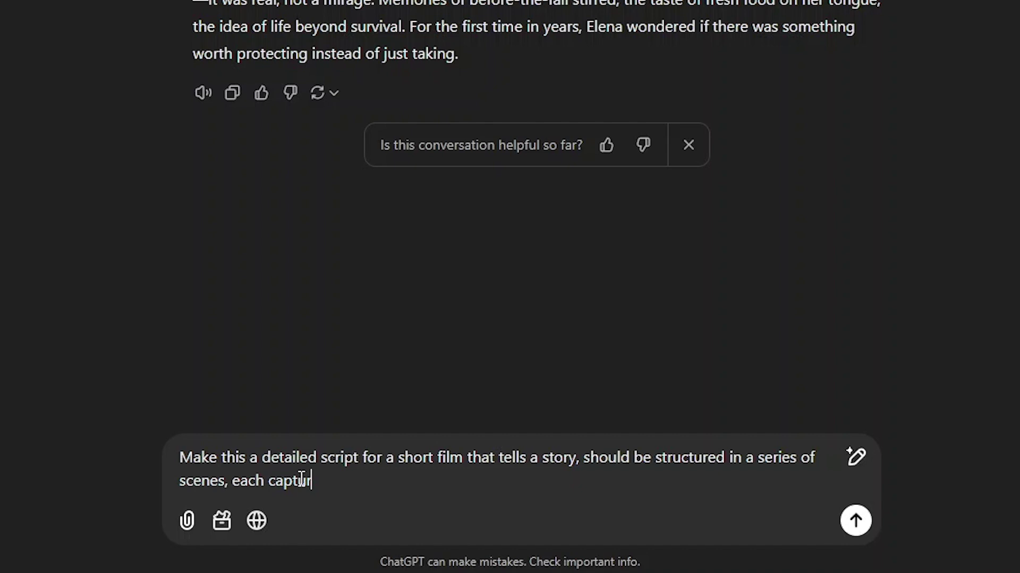
type("ing a key moment in the story. Script should")
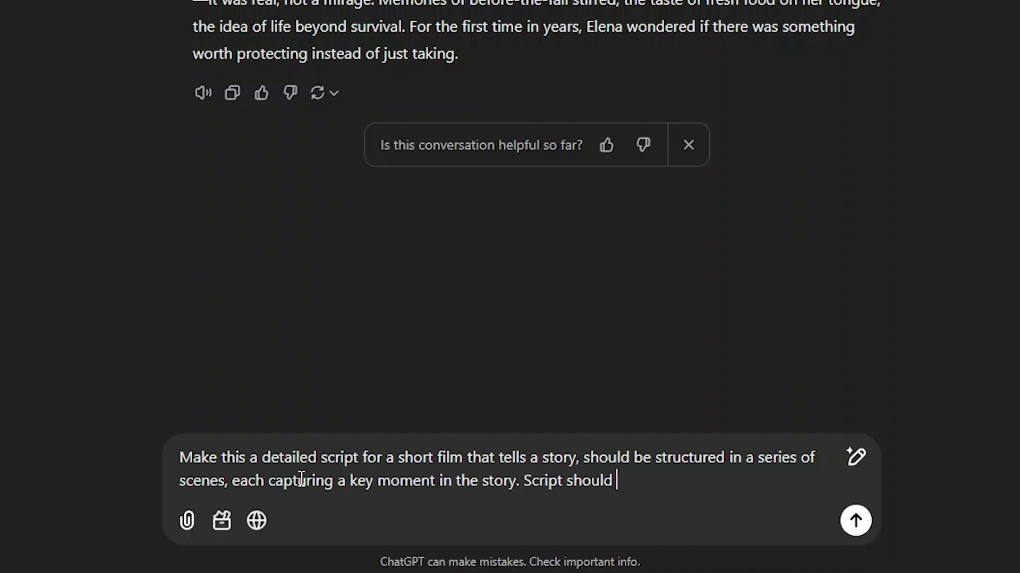
type(" be concise, with each scene not ea")
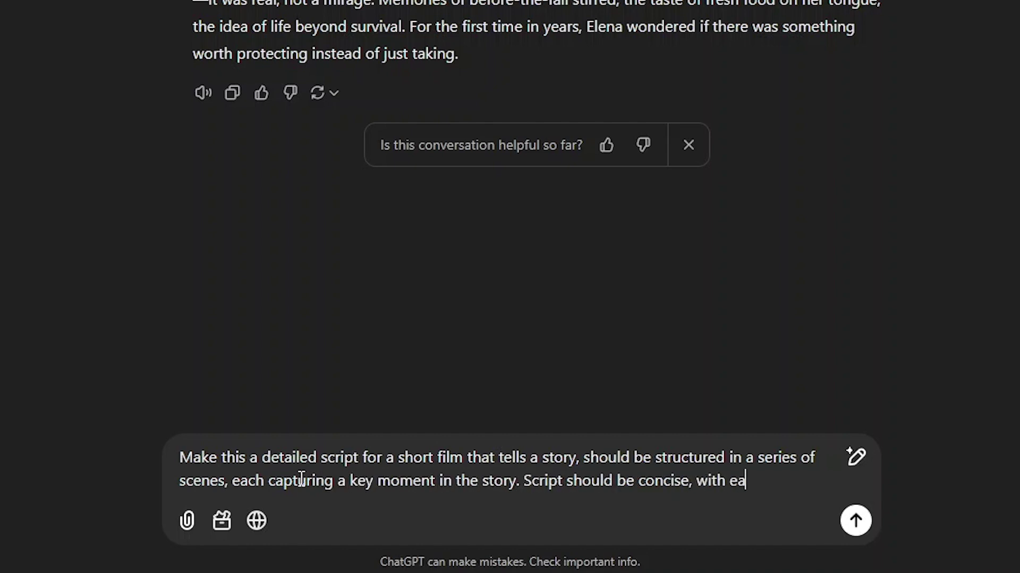
key("BackSpace")
type("xceeding 2 sentens")
key("BackSpace")
type("ces. F")
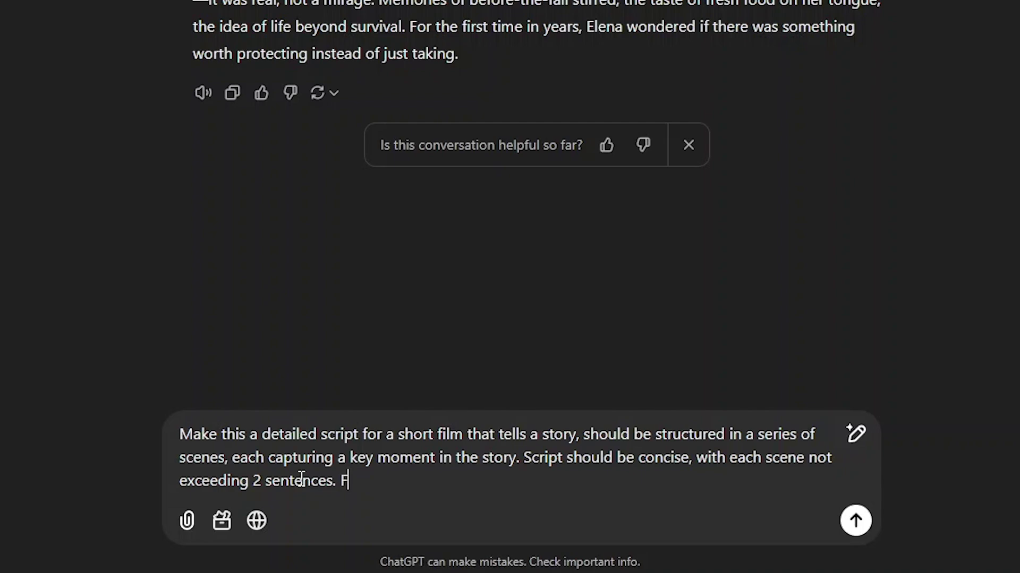
type("ormat as a table.")
key("Return")
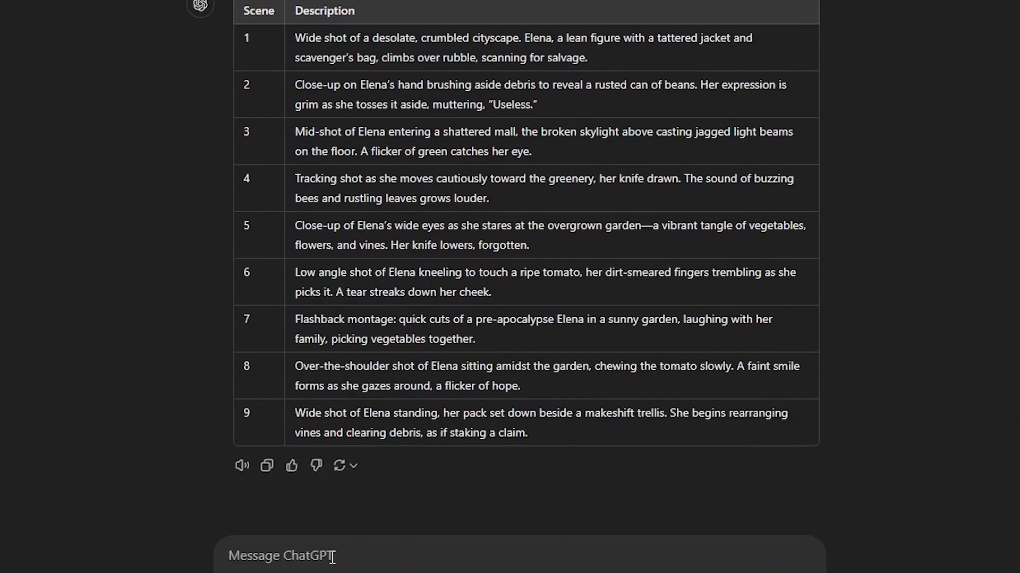
type("E")
type("xp")
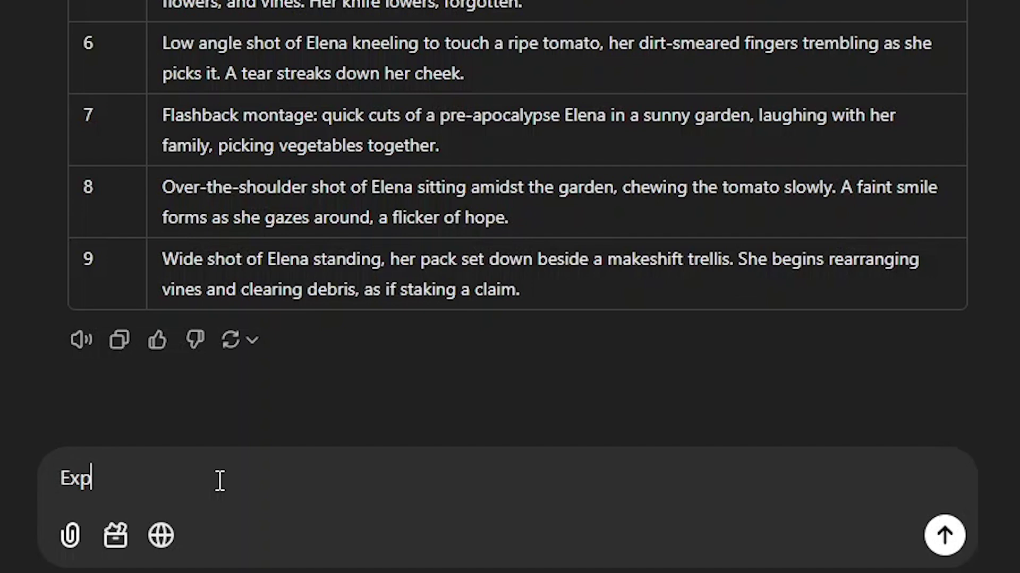
type("ort")
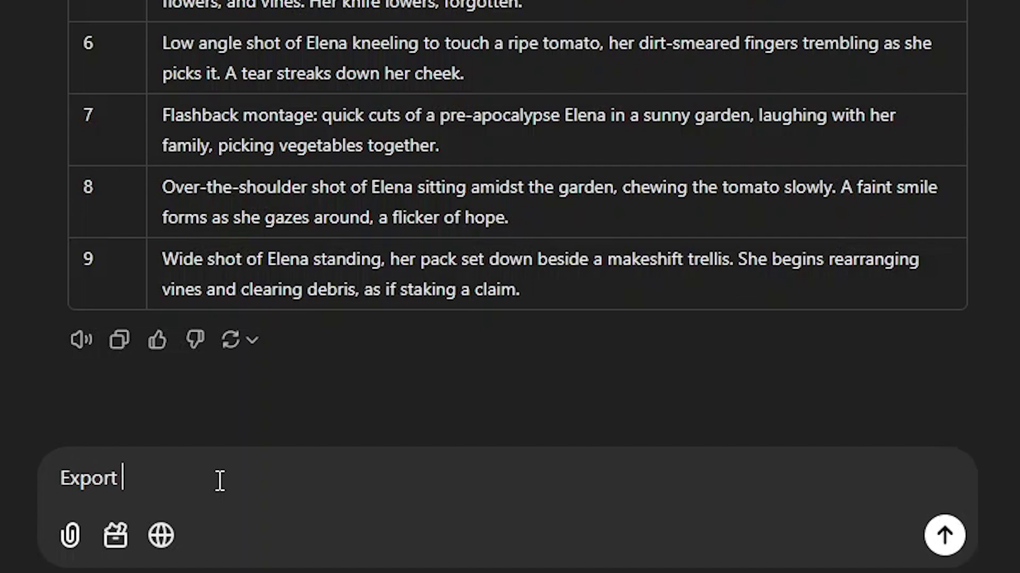
type(" as a ")
type("CSV")
- Have ChatGPT export the table as CSV and download PostApocalypticGardenScript.csv
key("Return")
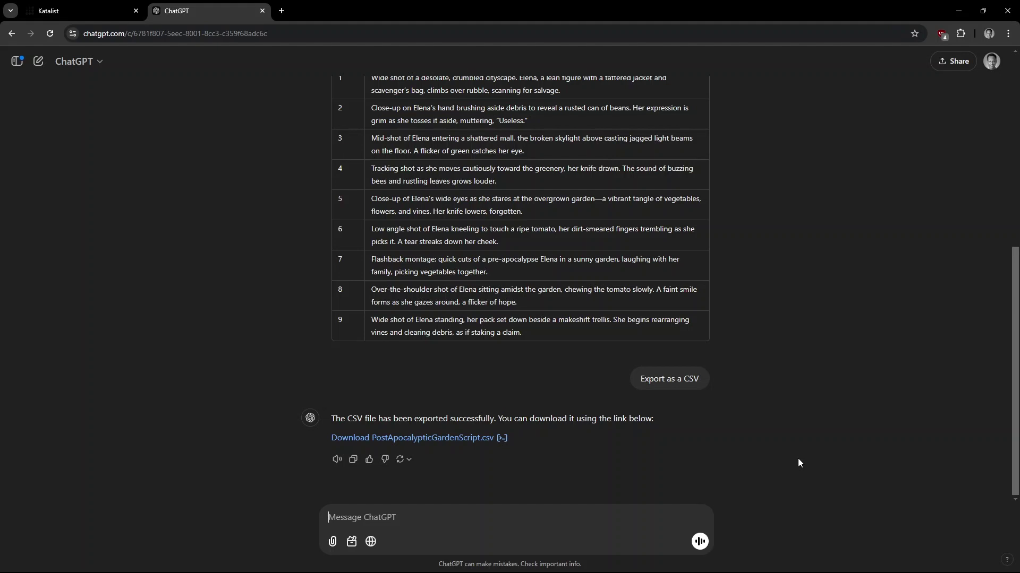
left_click(458, 438)
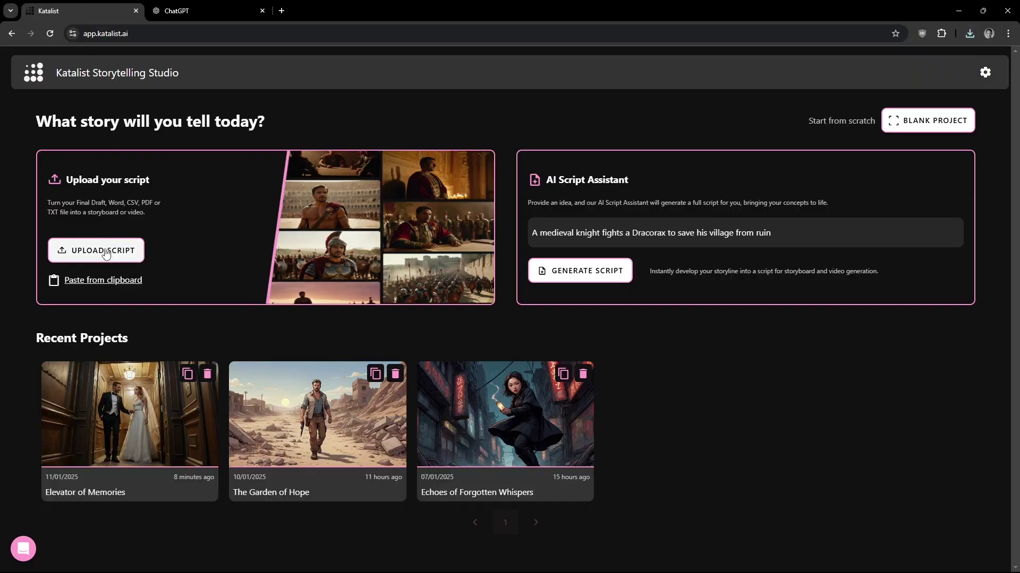
- Upload PostApocalypticGardenScript.csv from Downloads as the script file
left_click(96, 250)
left_click(49, 121)
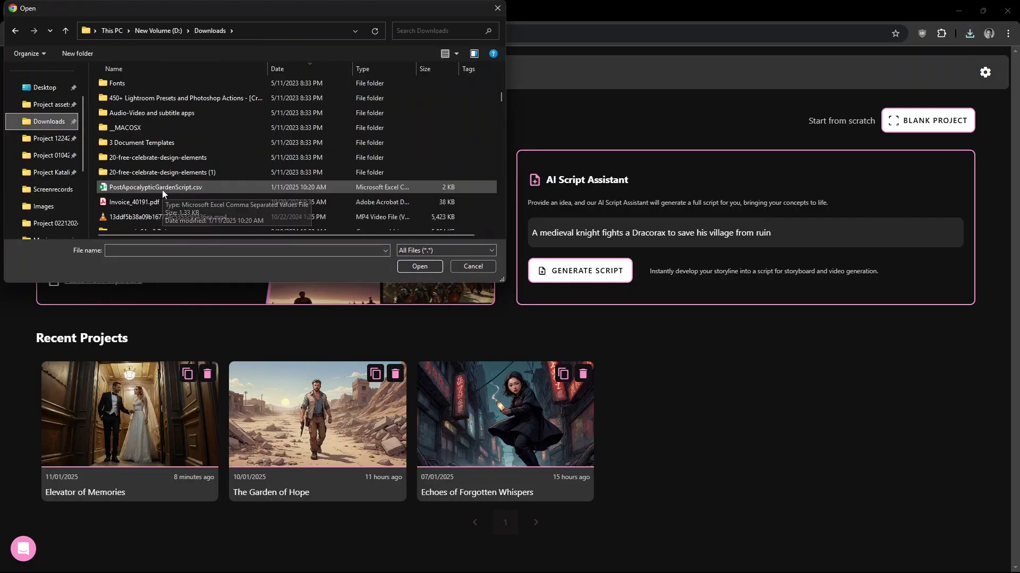
left_click(162, 190)
left_click(419, 266)
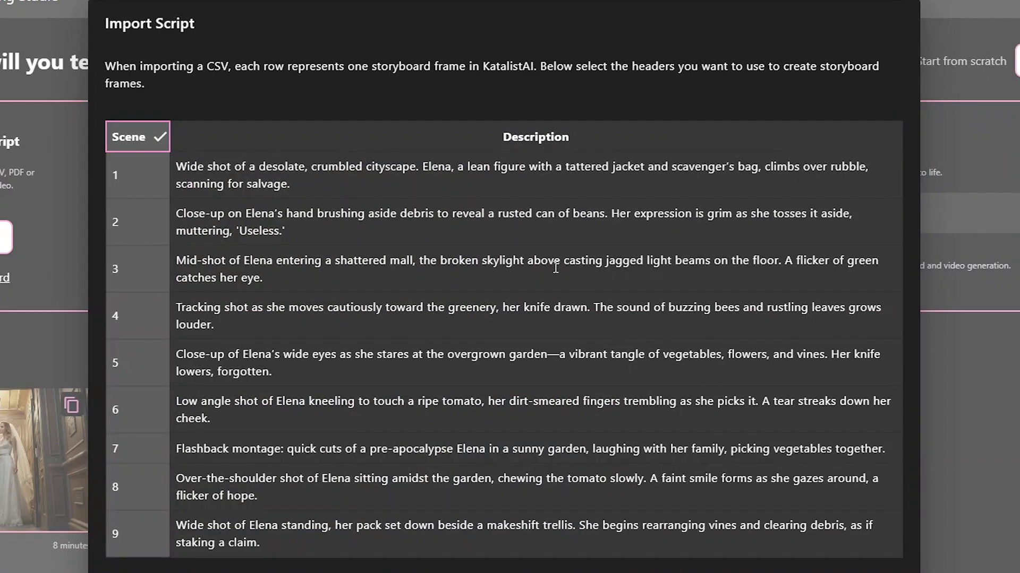
- Use the Description column for frames and import the script into a new storyboard
left_click(365, 136)
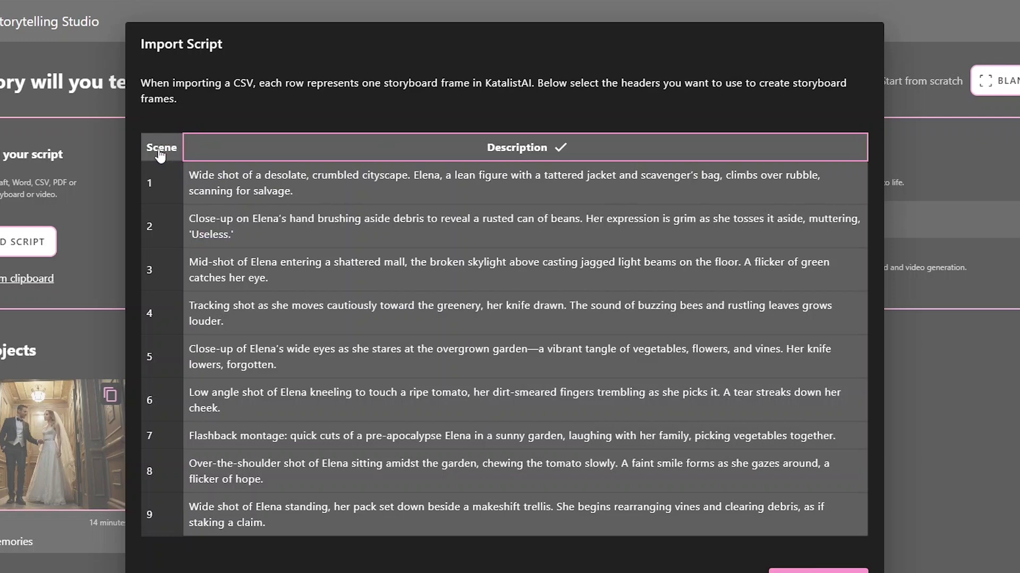
left_click(160, 152)
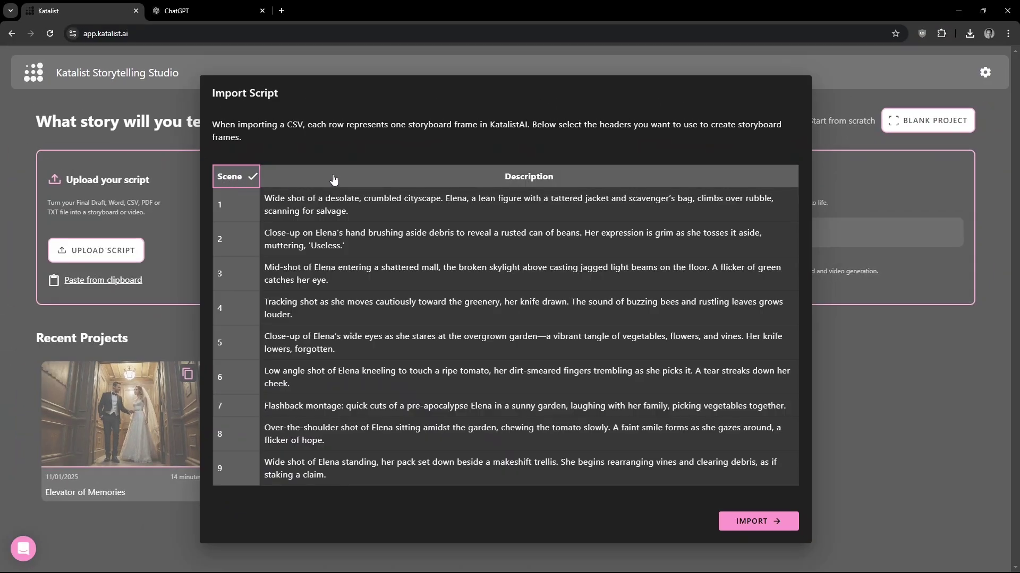
left_click(347, 182)
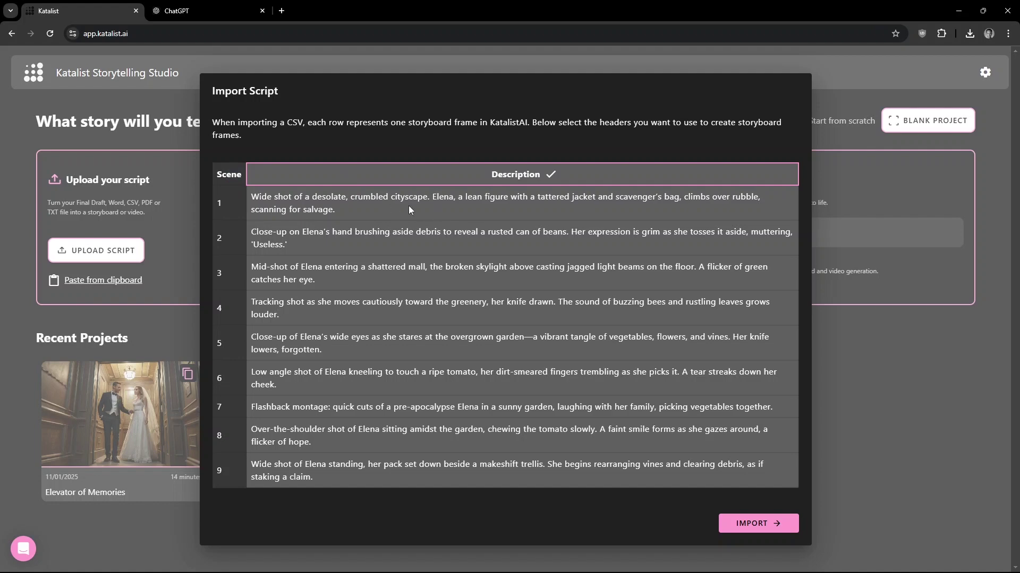
left_click(767, 529)
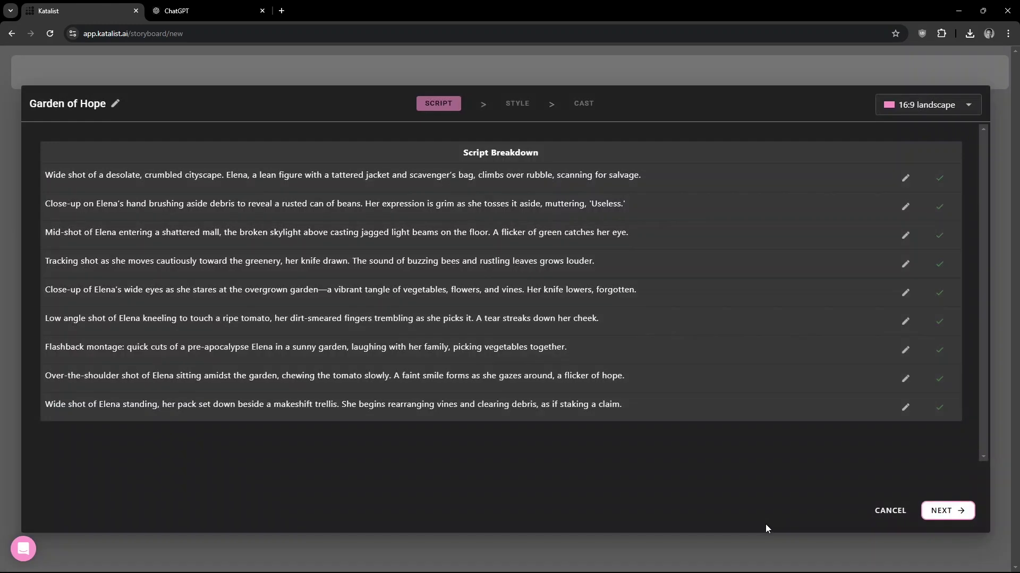
- Create the Garden of Hope storyboard project in the Comic Book style
left_click(946, 510)
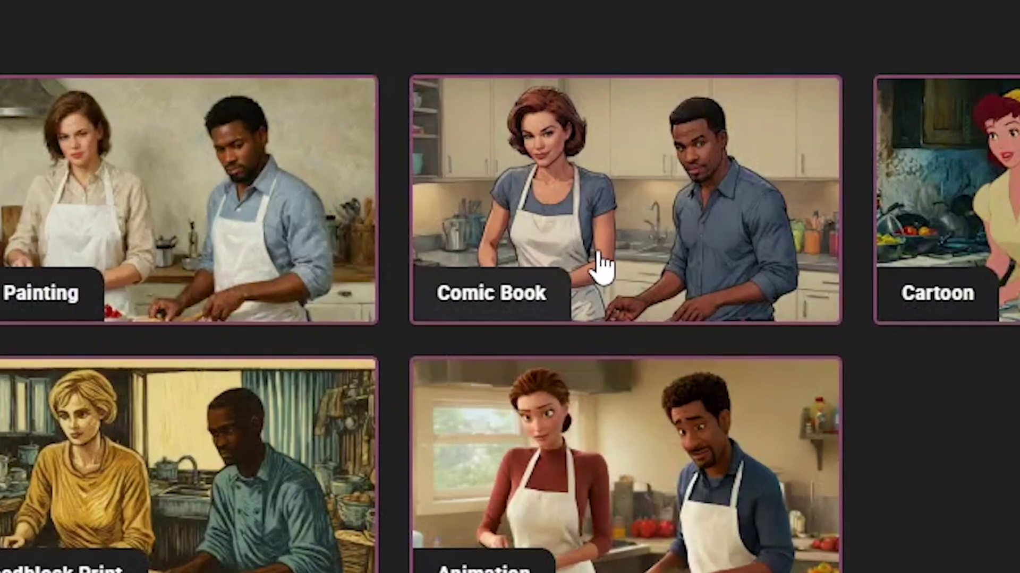
left_click(737, 229)
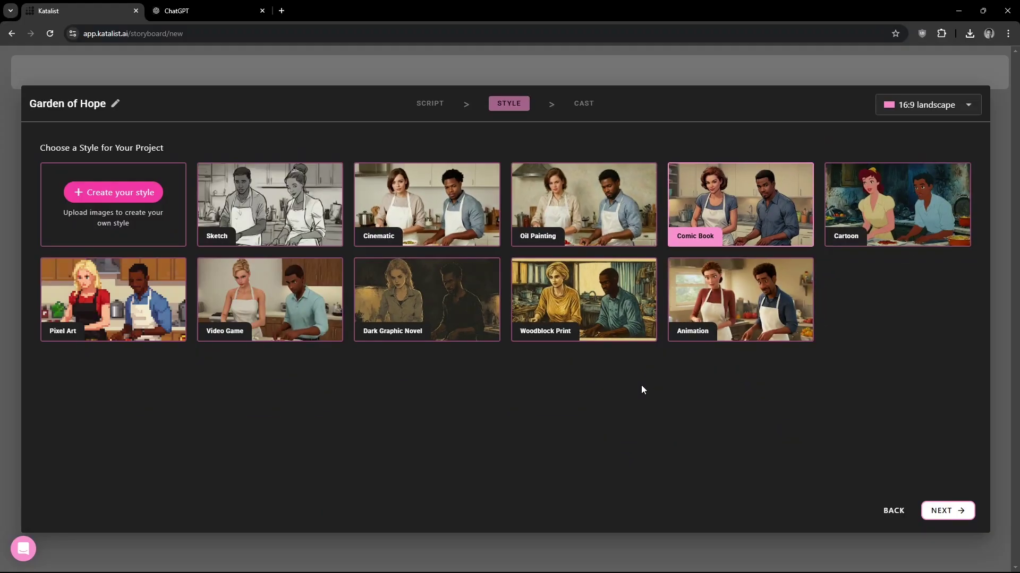
left_click(947, 510)
left_click(957, 513)
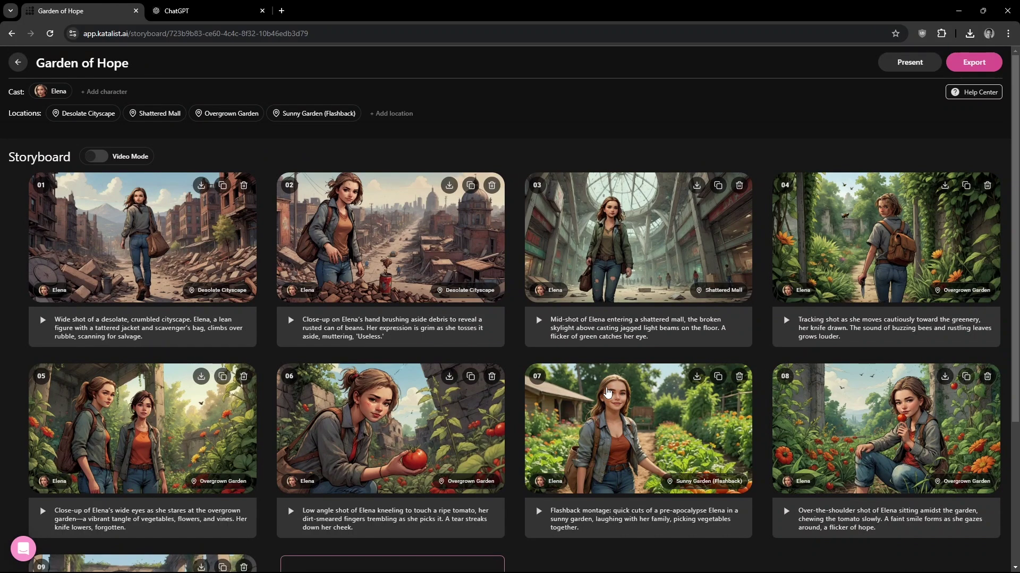
- Set panel 01's location to Shattered Mall and regenerate that frame
left_click(161, 224)
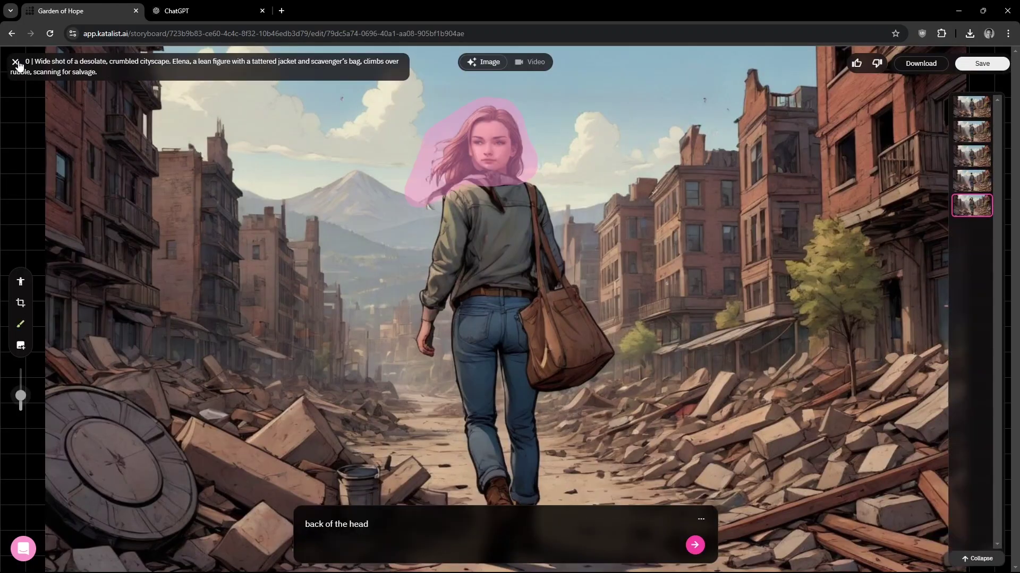
left_click(20, 63)
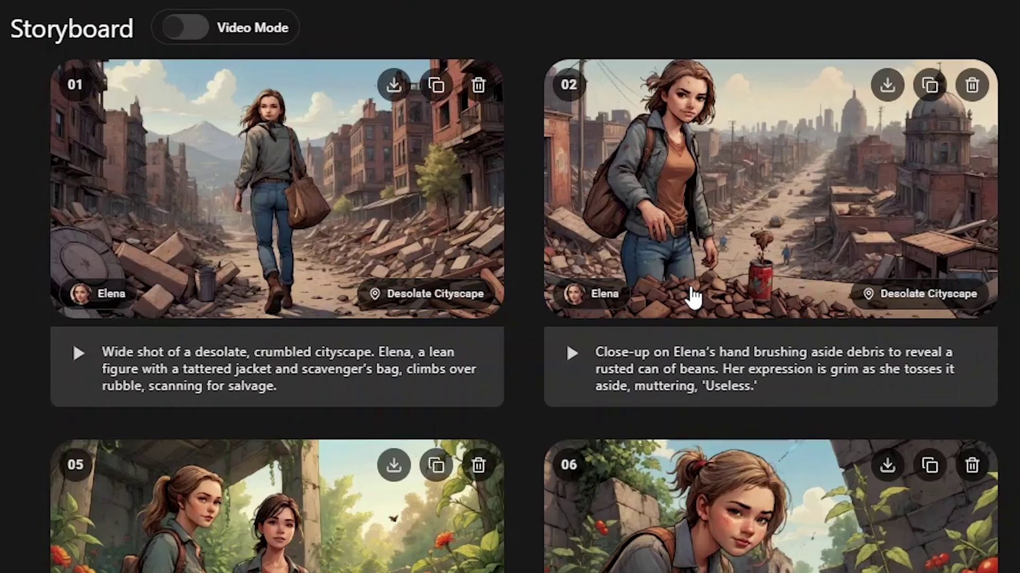
left_click(217, 290)
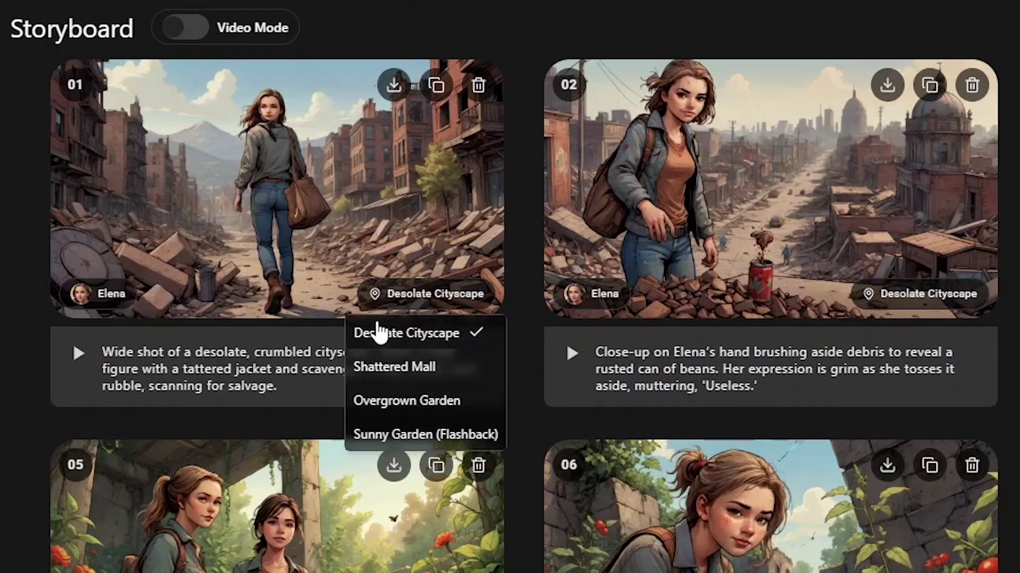
left_click(408, 369)
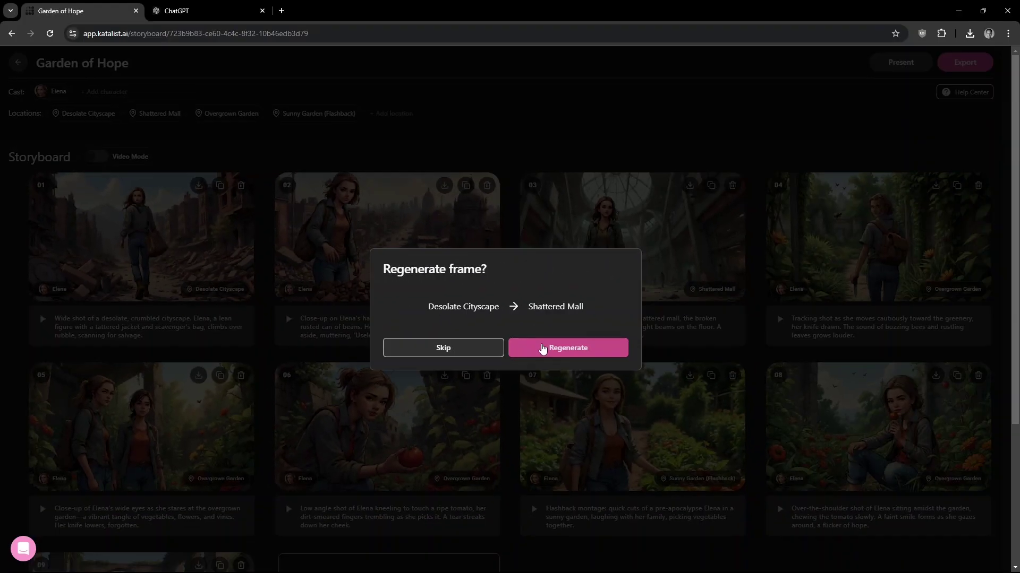
left_click(685, 365)
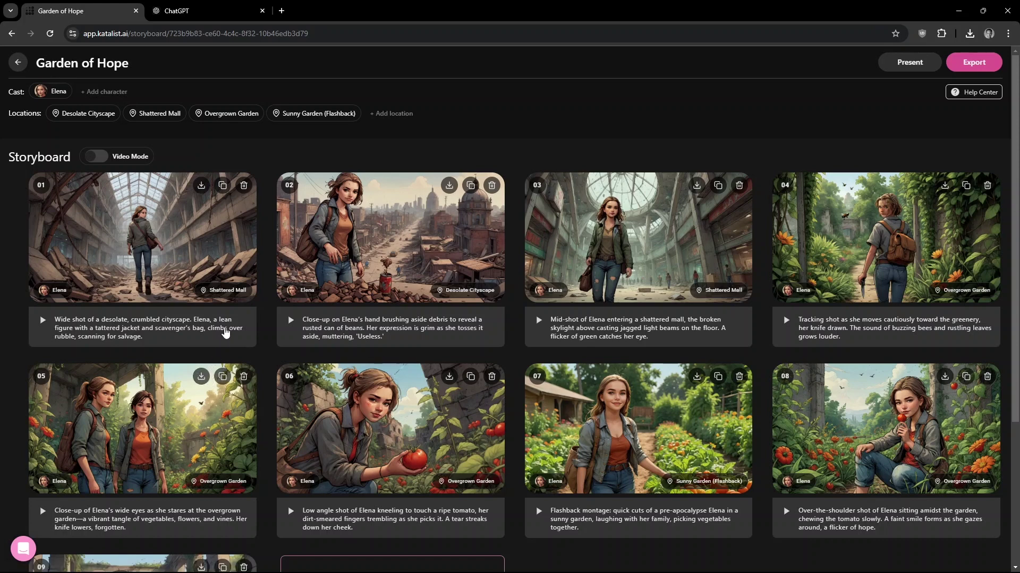
scroll(225, 333, "down", 3)
scroll(225, 333, "up", 3)
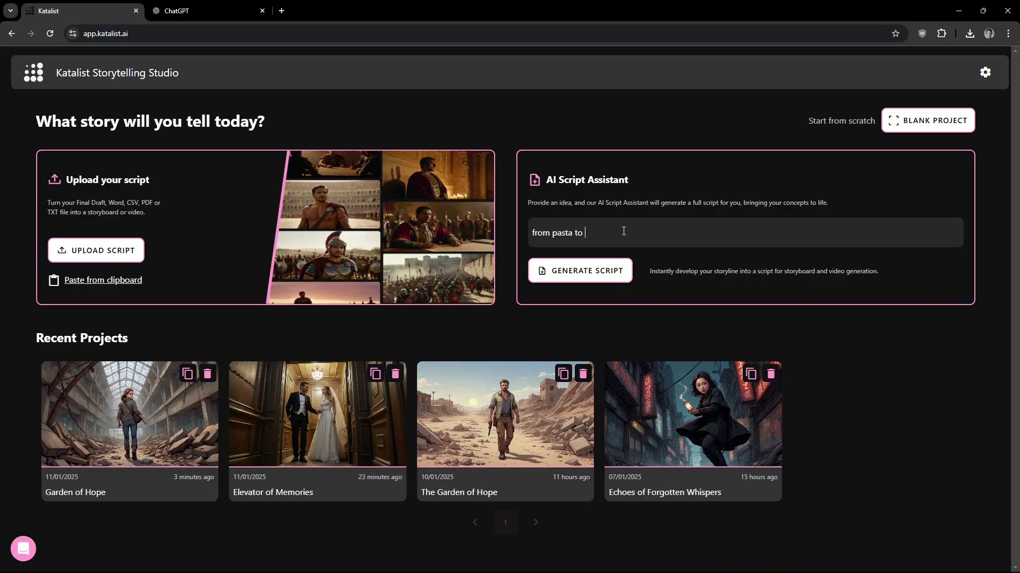
type("ecret's ")
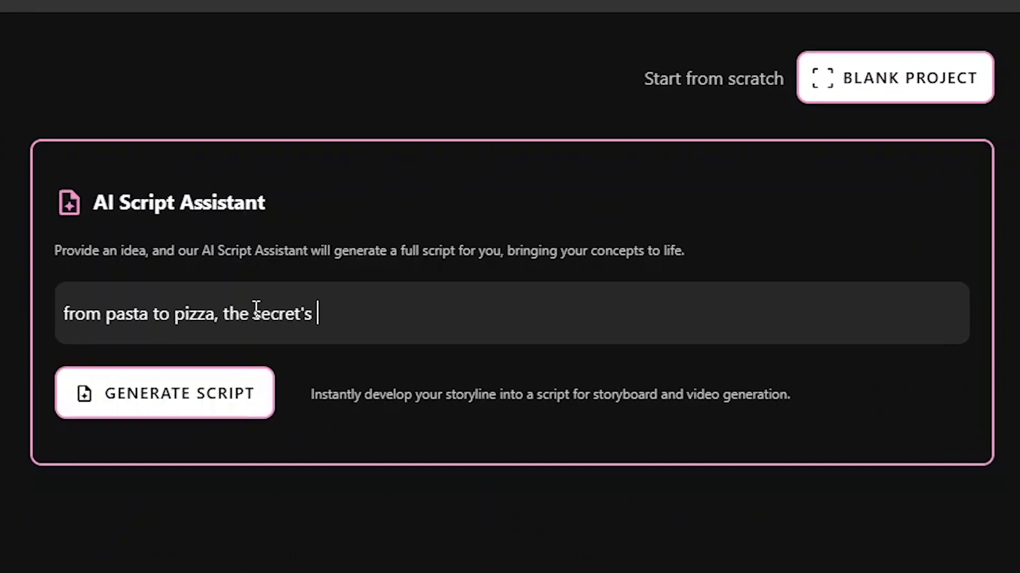
type("in the e")
- Generate a script from the tomato-sauce pizza idea and create an Animation-style storyboard
key("BackSpace")
type("tomato sauce")
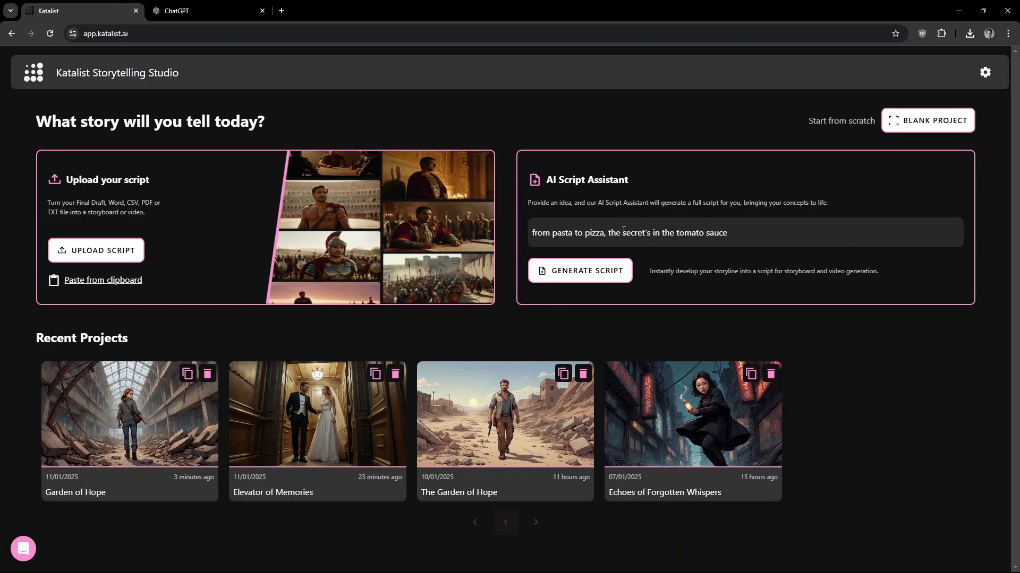
key("Return")
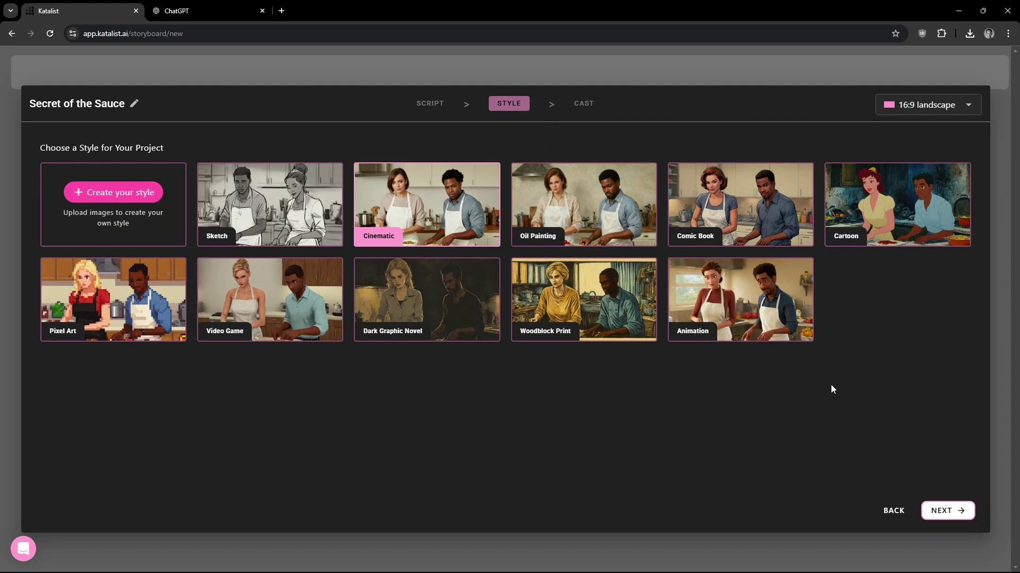
left_click(749, 315)
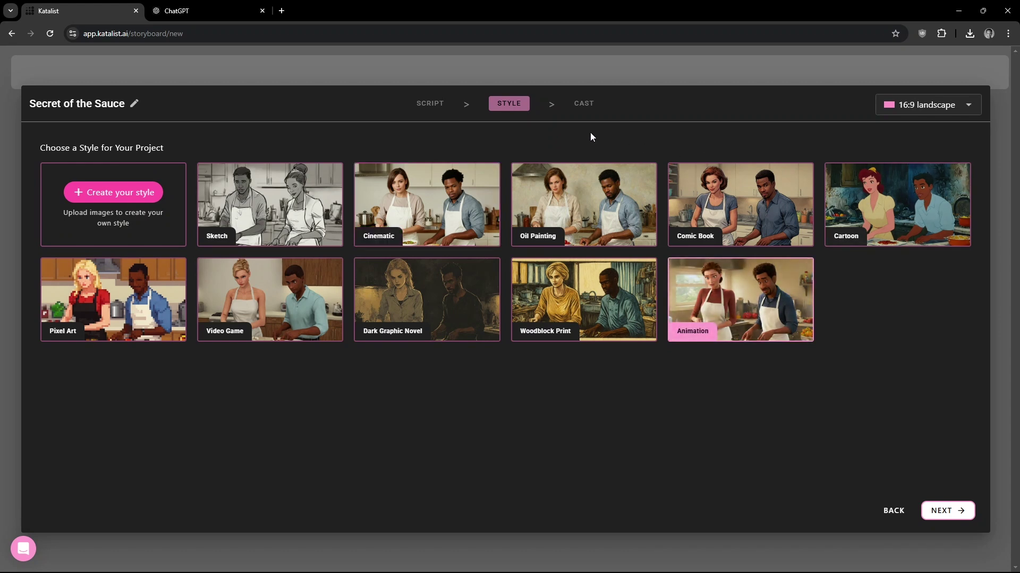
left_click(943, 511)
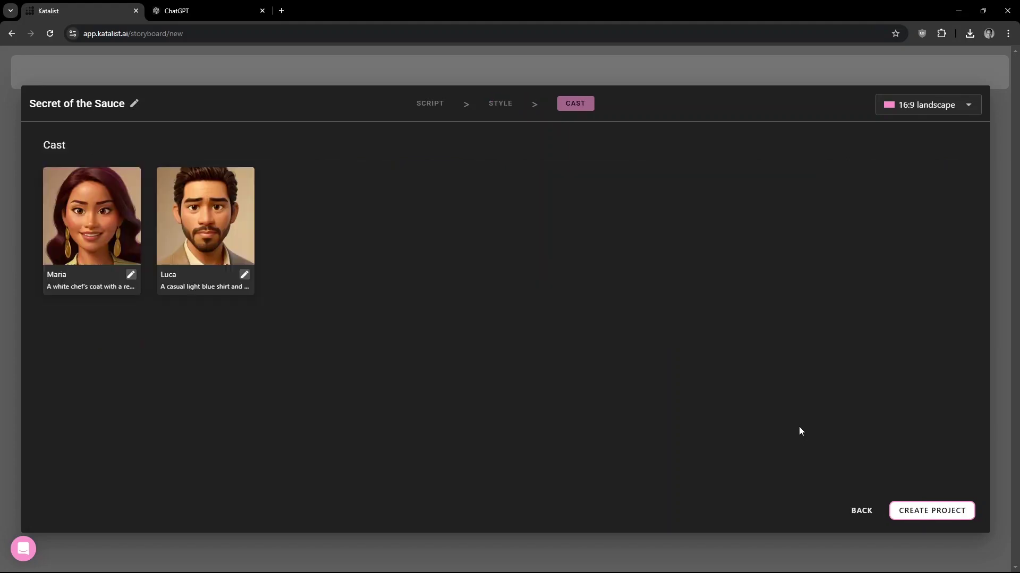
left_click(931, 511)
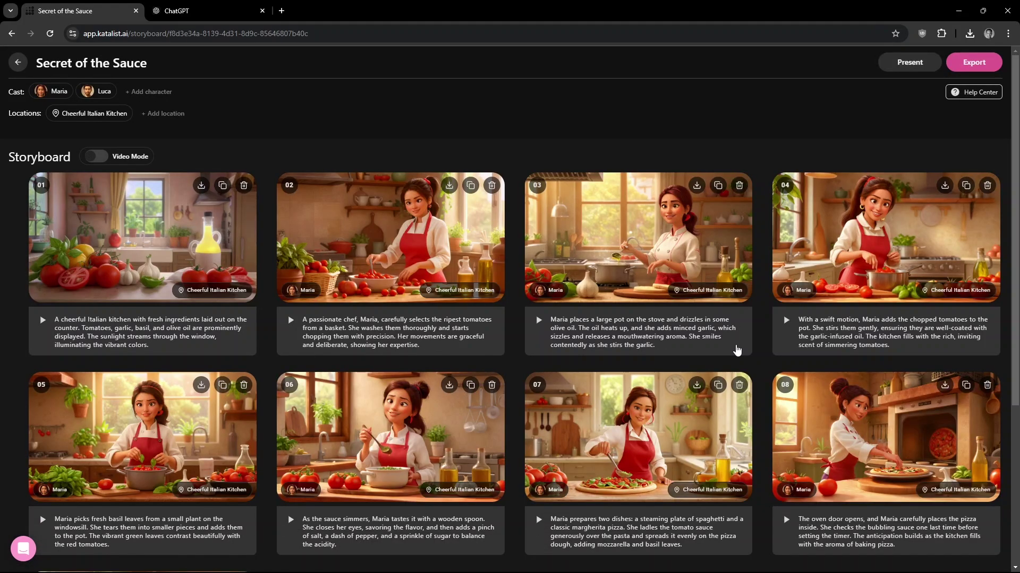
scroll(737, 350, "down", 5)
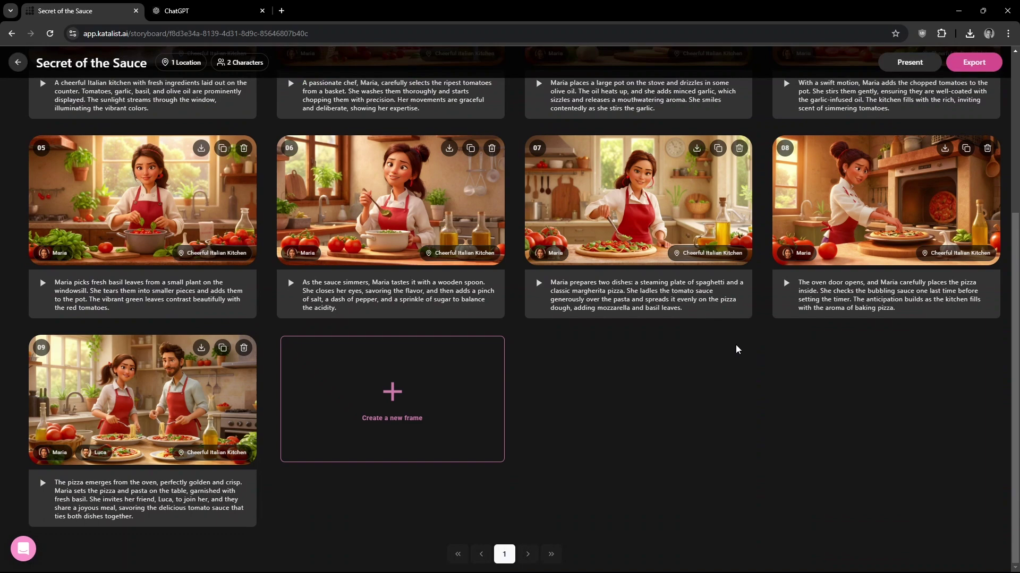
scroll(737, 349, "up", 5)
scroll(737, 349, "down", 5)
- In the final frame, generative-fill the bottle with a tomato sauce can, adding a negative prompt
left_click(64, 387)
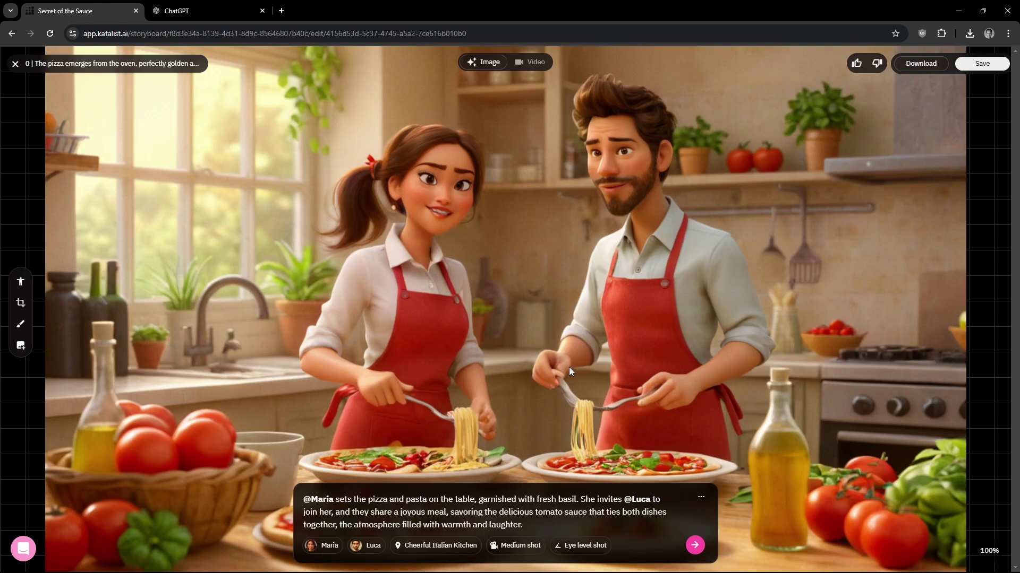
left_click(20, 323)
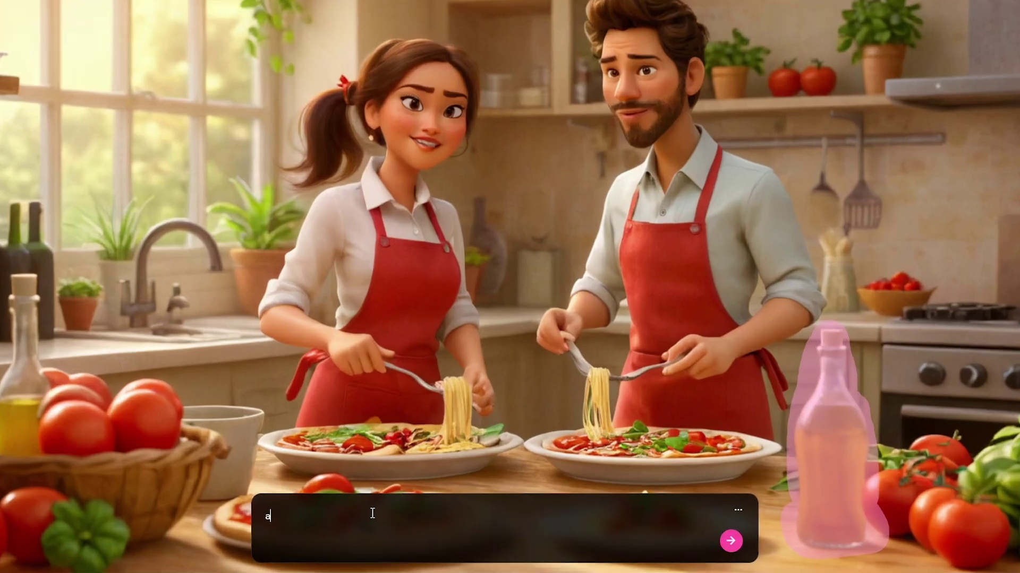
type("a can of tomato sauce")
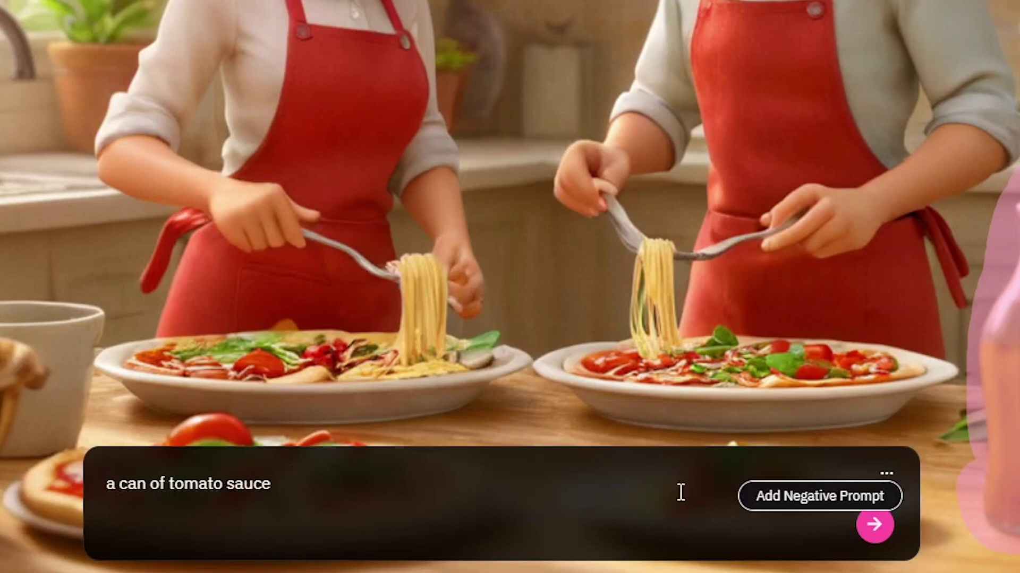
left_click(765, 496)
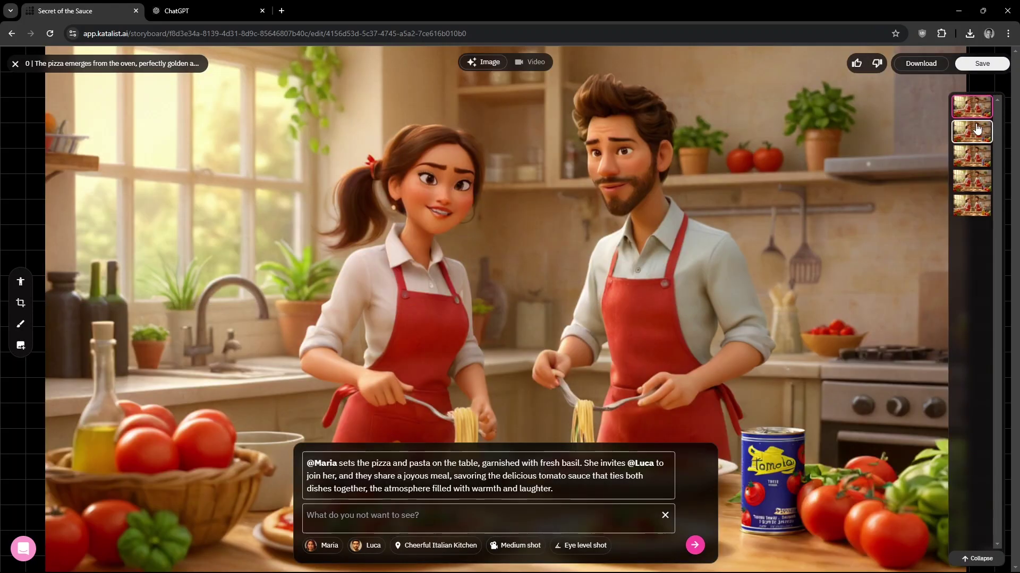
- Switch the final frame to another tomato sauce can variant
left_click(978, 129)
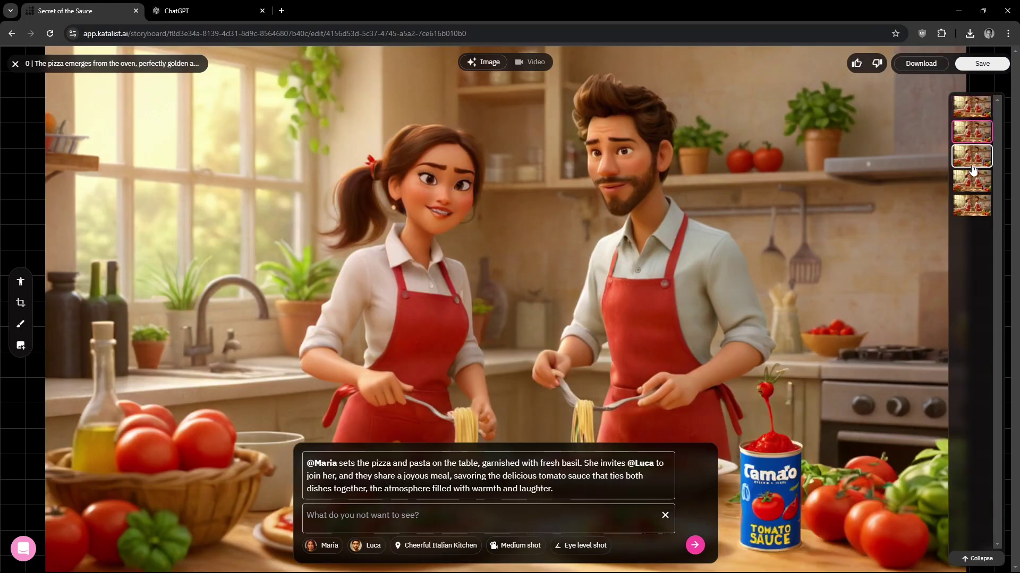